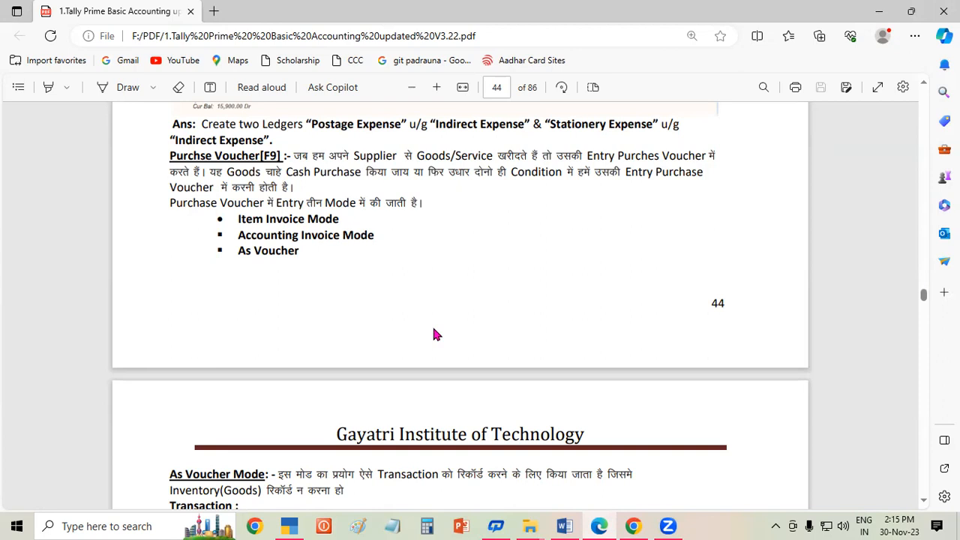
# - Scroll the Tally tutorial PDF from page 44 to the As Voucher Mode section on page 45
pyautogui.click(923, 501)
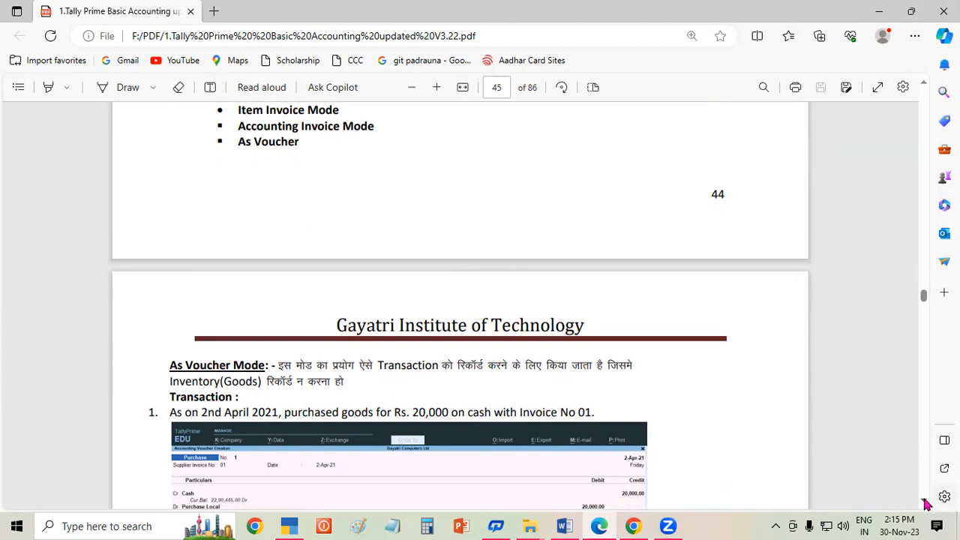
# - Scroll page 45 down to the Ans: steps, starting with creating the Purchase Local ledger
pyautogui.scroll(-2, 926, 505)
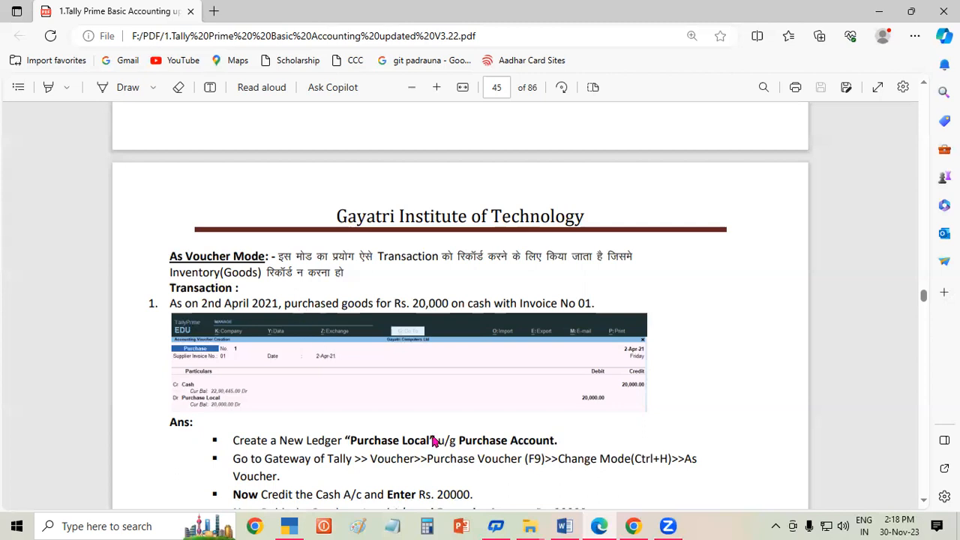
# - In TallyPrime, open a new Purchase voucher (V, F9) and switch it to As Voucher mode
pyautogui.click(300, 525)
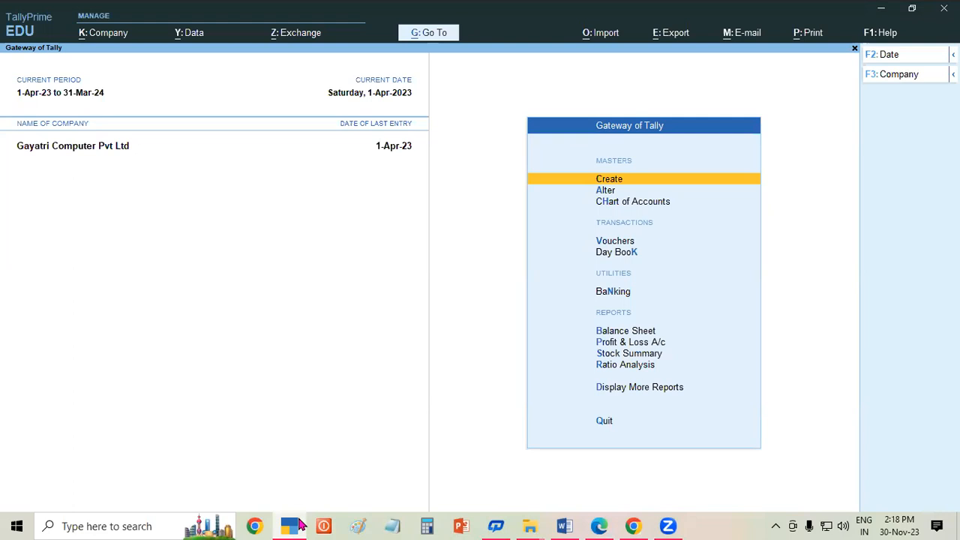
pyautogui.press('v')
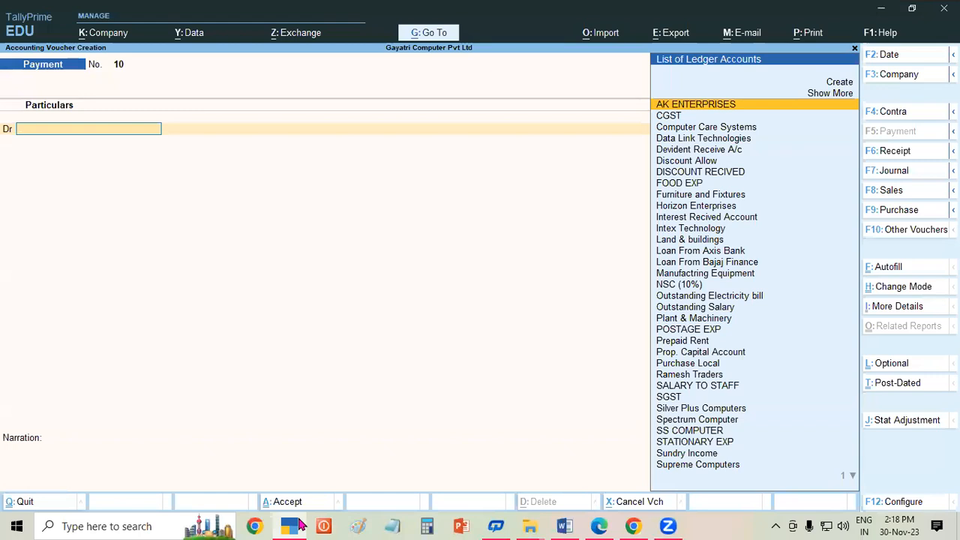
pyautogui.press('F9')
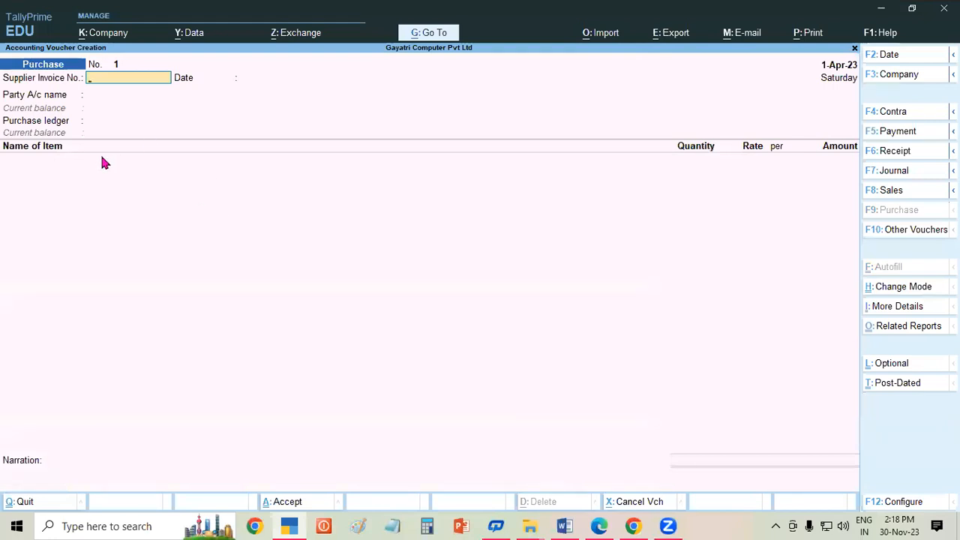
pyautogui.hotkey('ctrl', 'h')
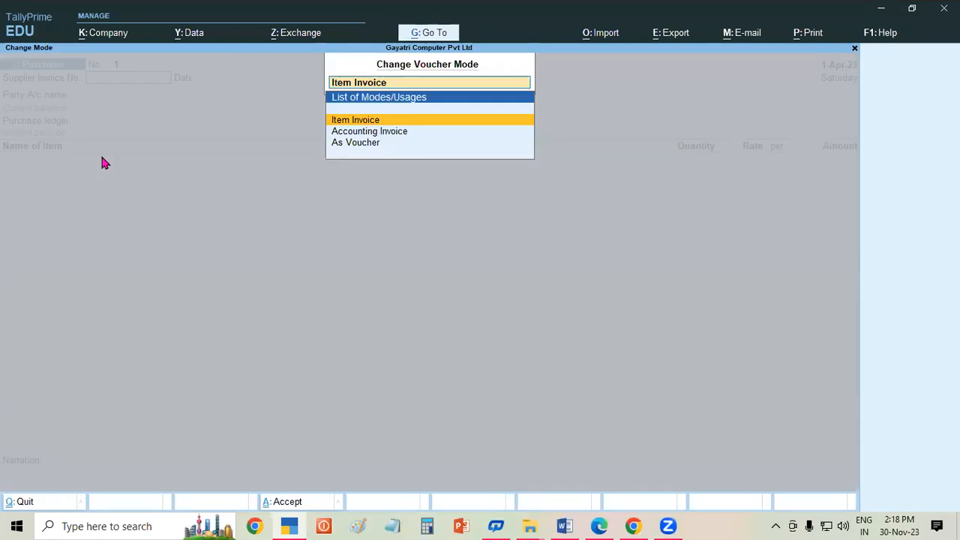
pyautogui.press('Down')
pyautogui.press('Down')
pyautogui.press('Return')
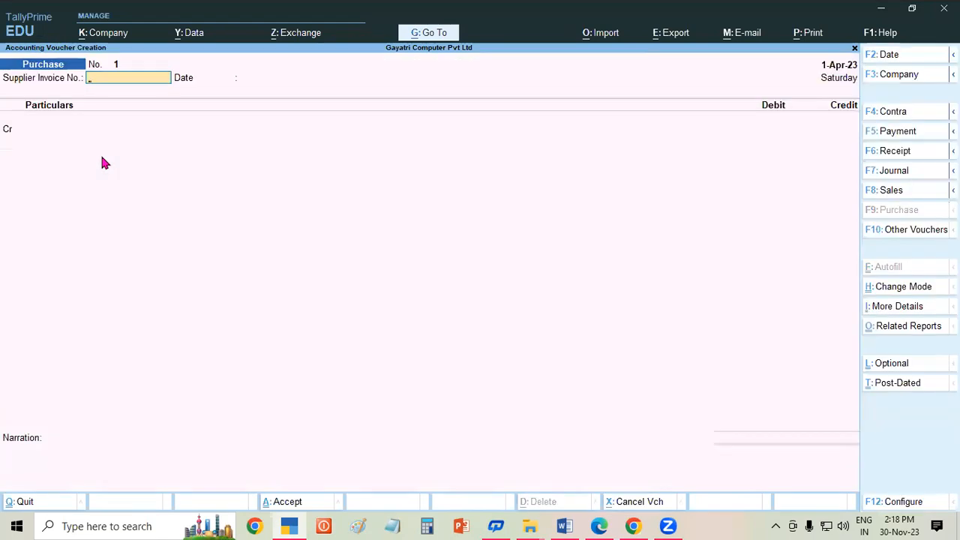
# - Record invoice 01 dated 1-Apr-23 crediting Cash and debiting Purchase Local 20,000, and save it
pyautogui.write('01')
pyautogui.press('Return')
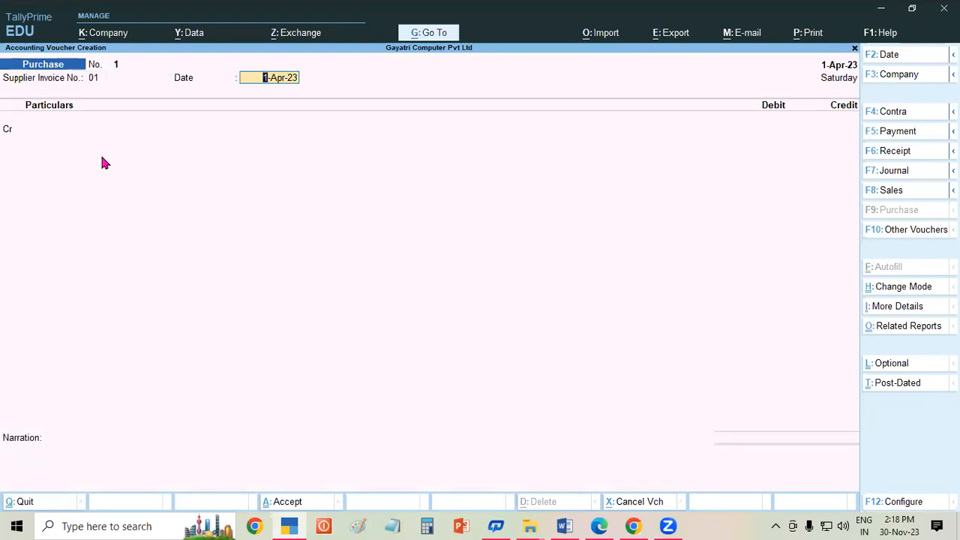
pyautogui.press('Return')
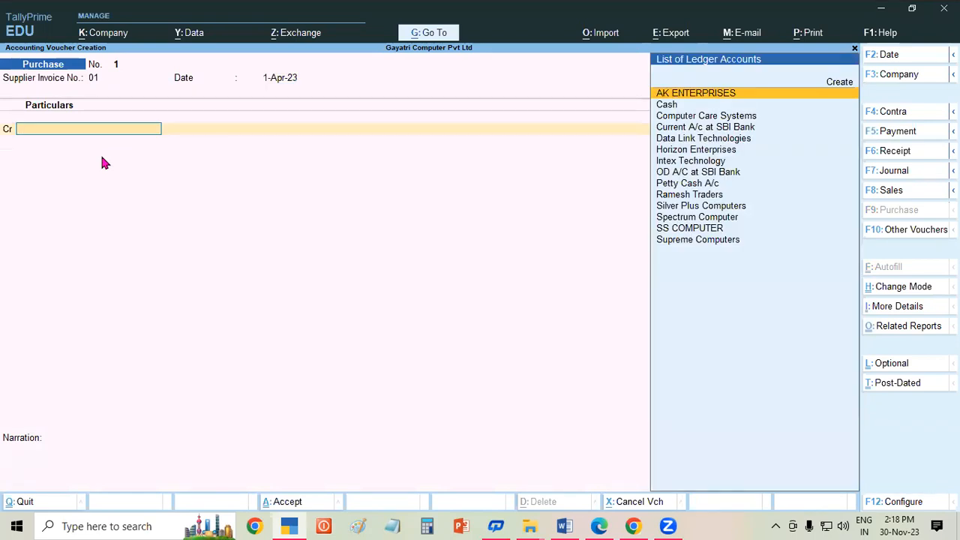
pyautogui.write('Cash')
pyautogui.press('Return')
pyautogui.press('Return')
pyautogui.press('Return')
pyautogui.press('Return')
pyautogui.press('Return')
pyautogui.press('Return')
pyautogui.press('Return')
pyautogui.press('Return')
pyautogui.press('Return')
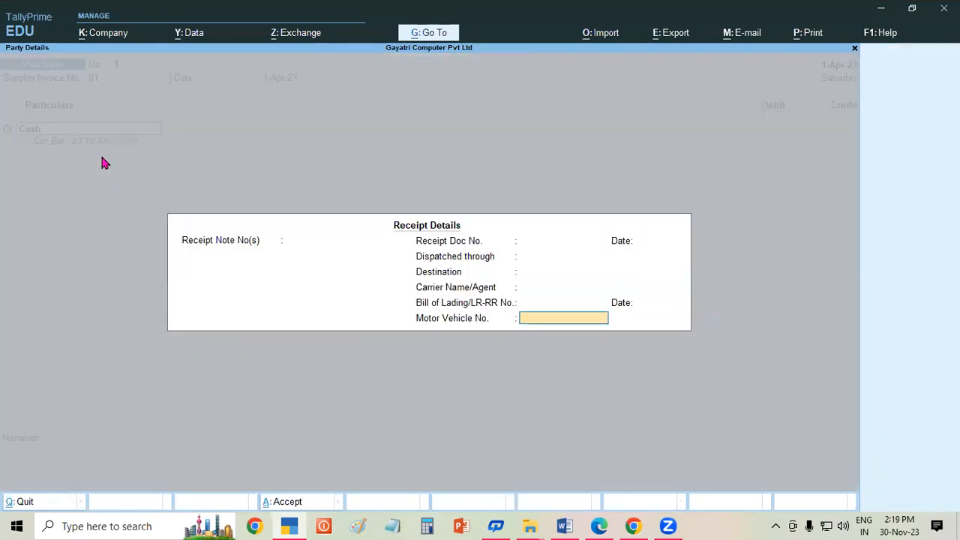
pyautogui.press('Return')
pyautogui.press('Return')
pyautogui.press('Return')
pyautogui.press('Return')
pyautogui.press('Return')
pyautogui.press('Return')
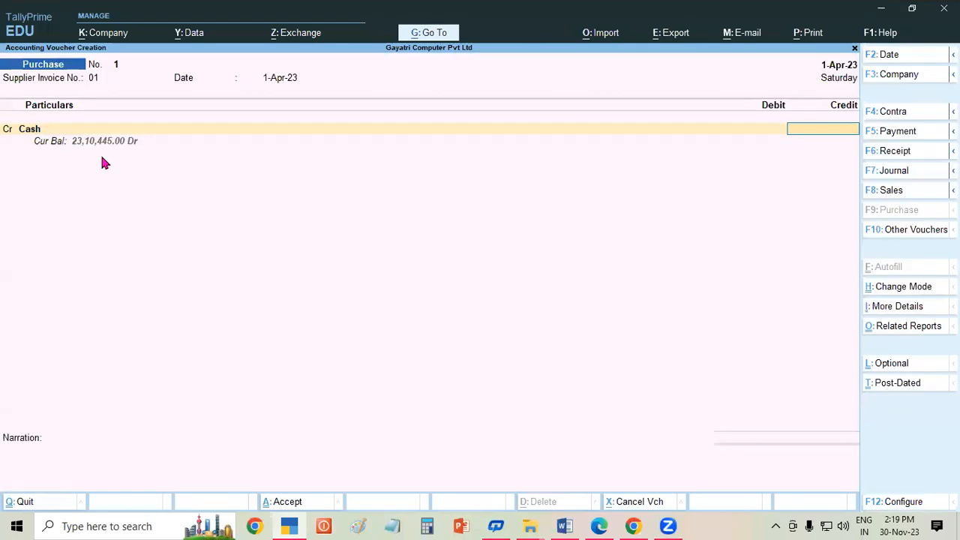
pyautogui.write('20000')
pyautogui.press('Return')
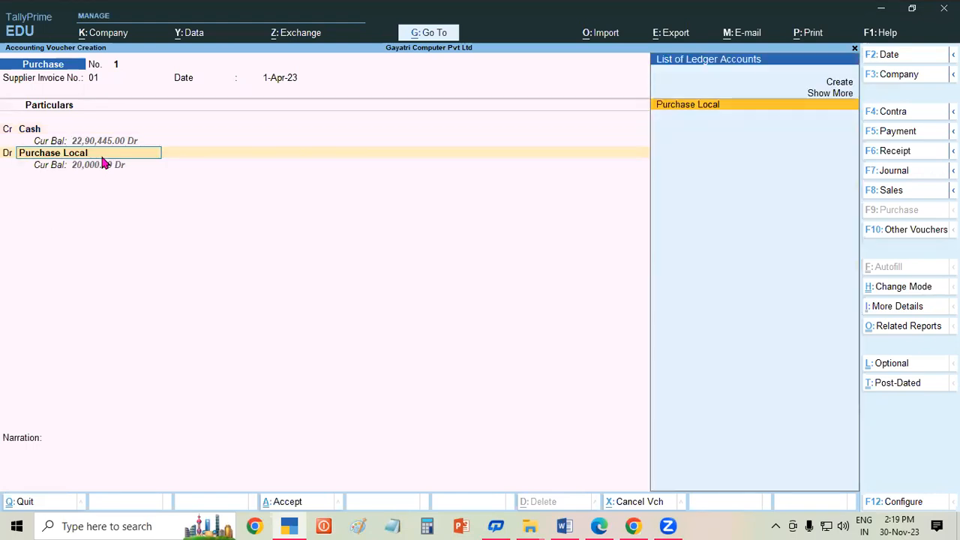
pyautogui.press('Return')
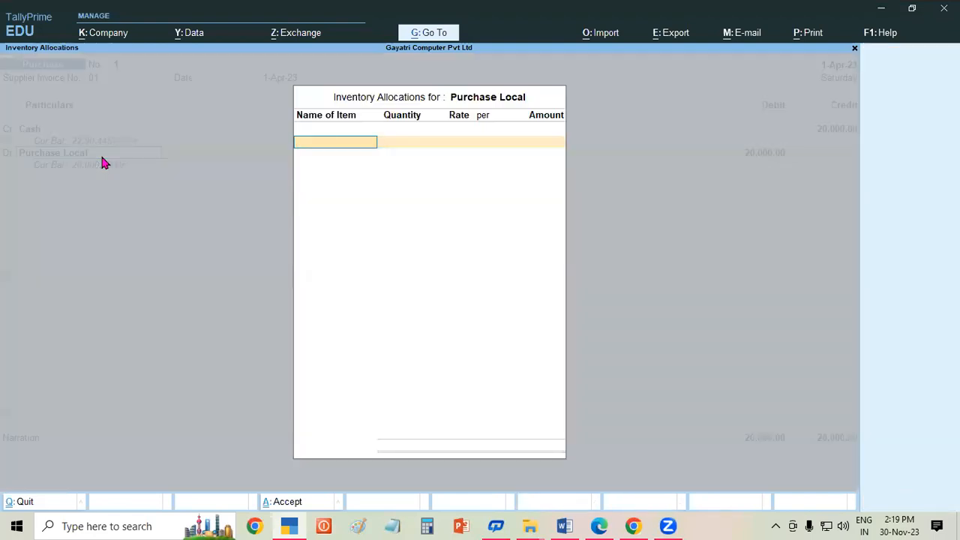
pyautogui.press('Escape')
pyautogui.press('Return')
pyautogui.press('Return')
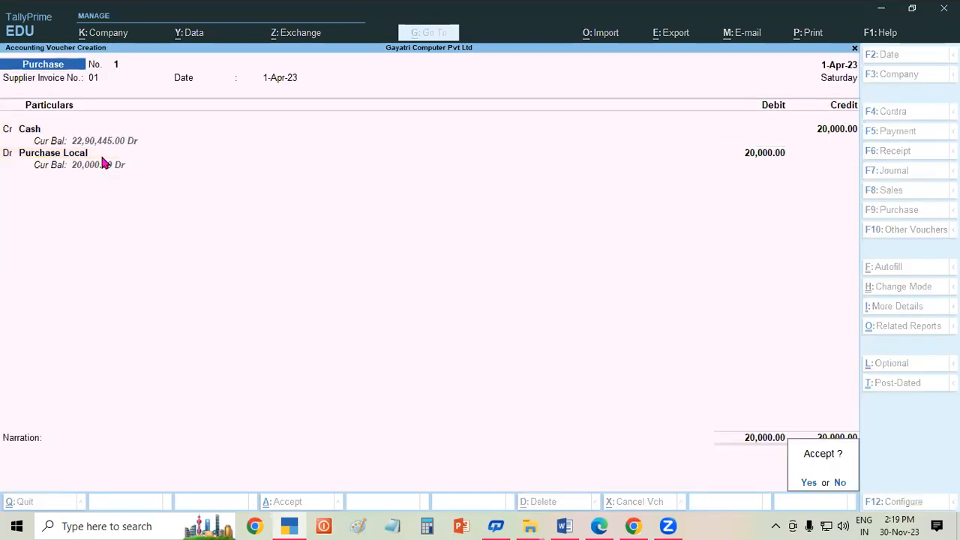
pyautogui.press('Return')
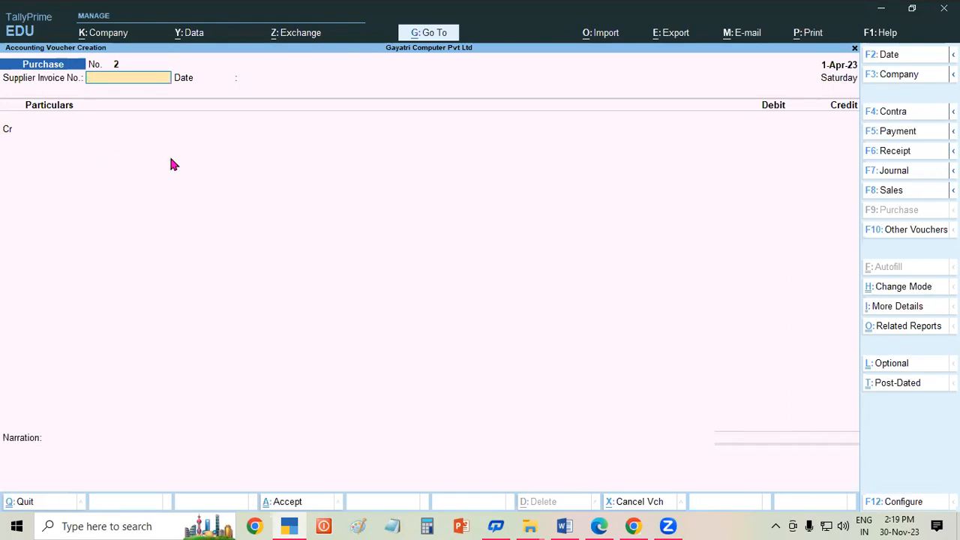
pyautogui.click(600, 526)
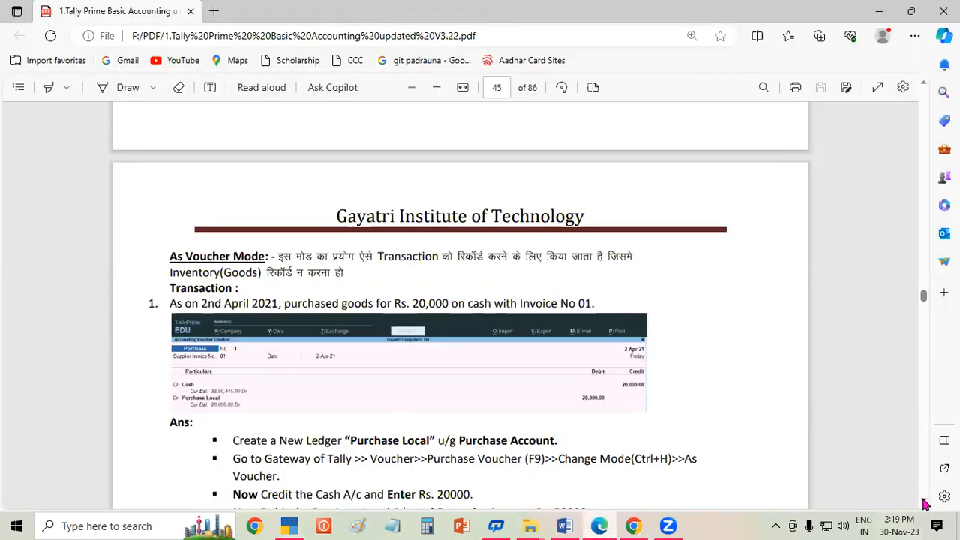
pyautogui.scroll(-5, 926, 504)
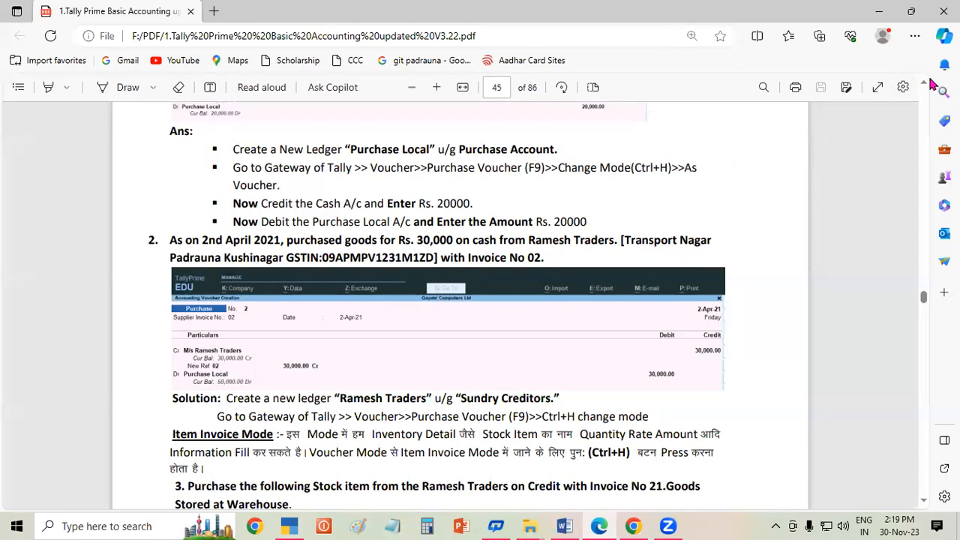
pyautogui.scroll(2, 928, 82)
pyautogui.scroll(2, 928, 84)
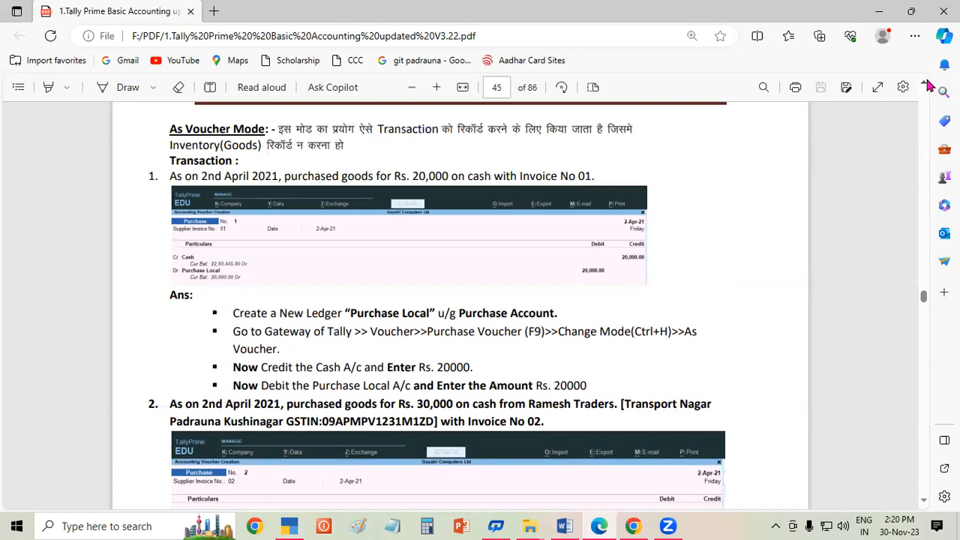
pyautogui.click(290, 525)
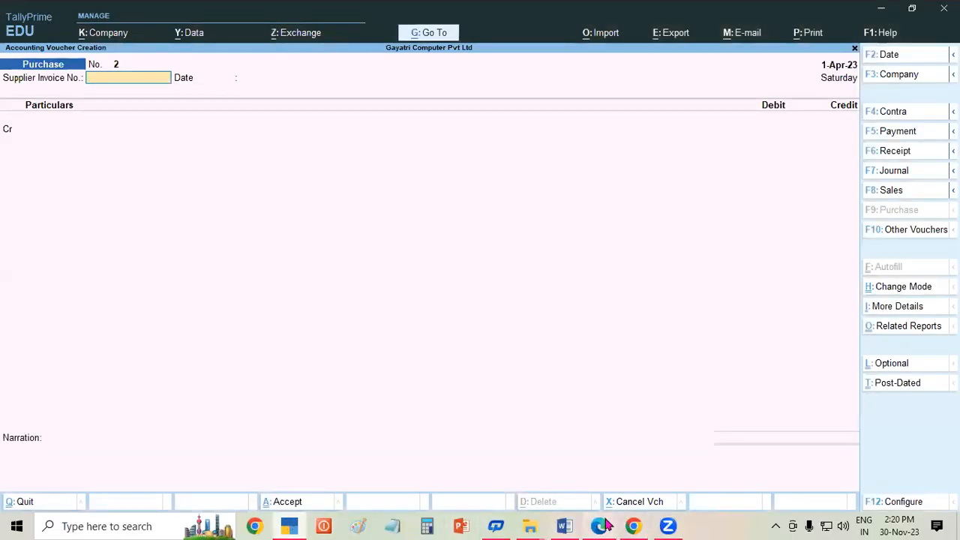
pyautogui.click(599, 525)
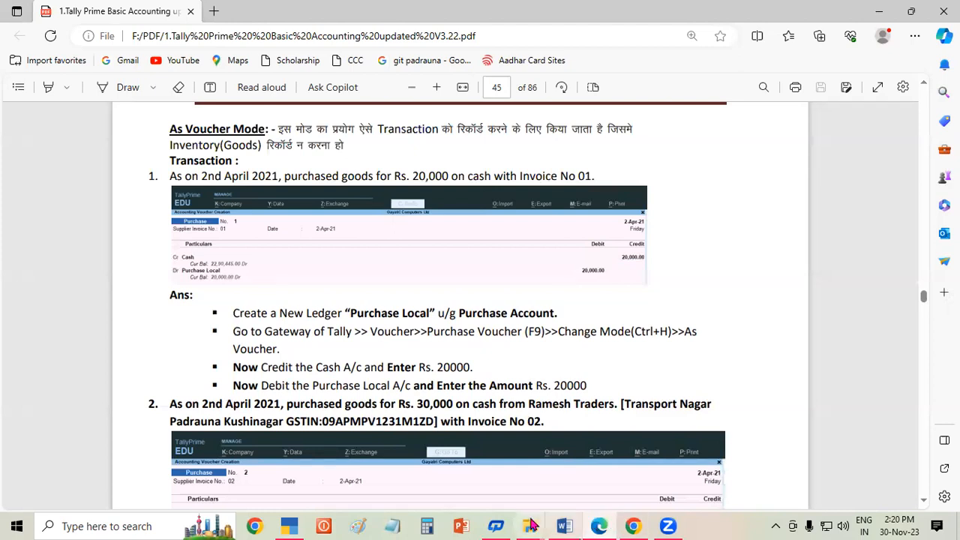
pyautogui.click(289, 526)
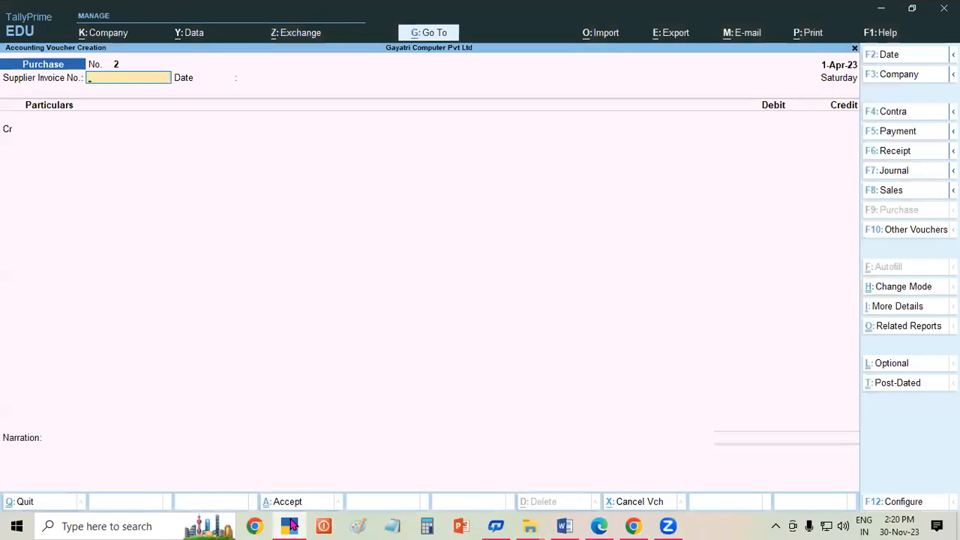
# - Enter invoice 02 dated 1-Apr-23 with Ramesh Traders as the credited party
pyautogui.write('02')
pyautogui.press('Return')
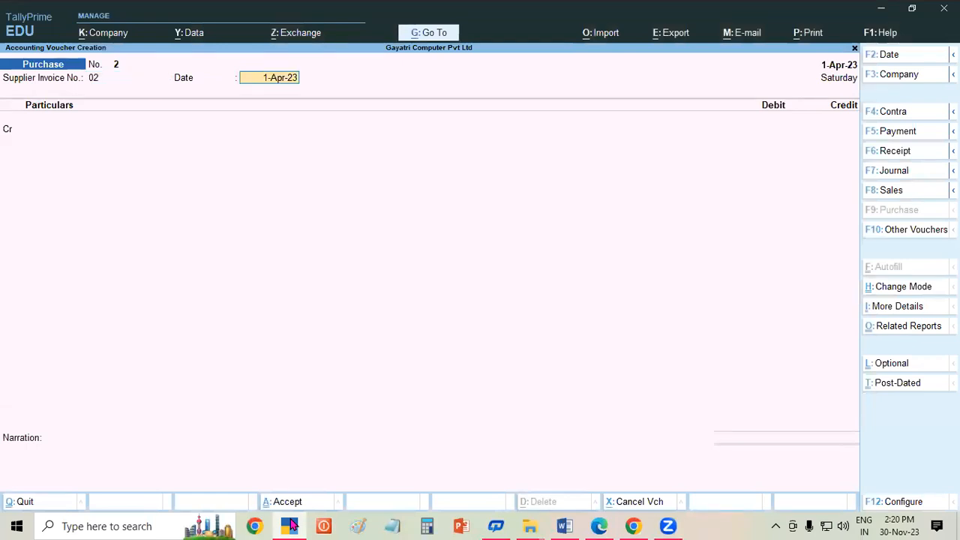
pyautogui.press('Return')
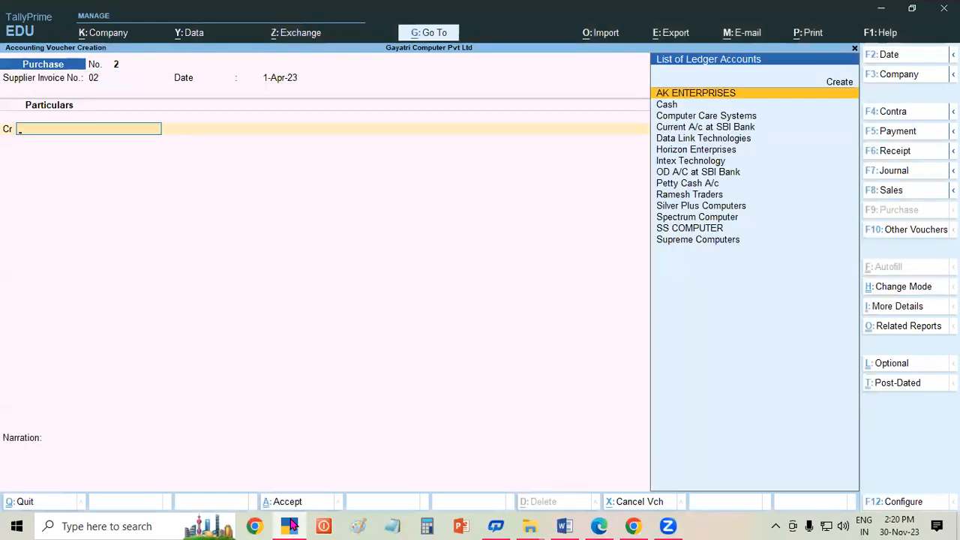
pyautogui.write('Ram')
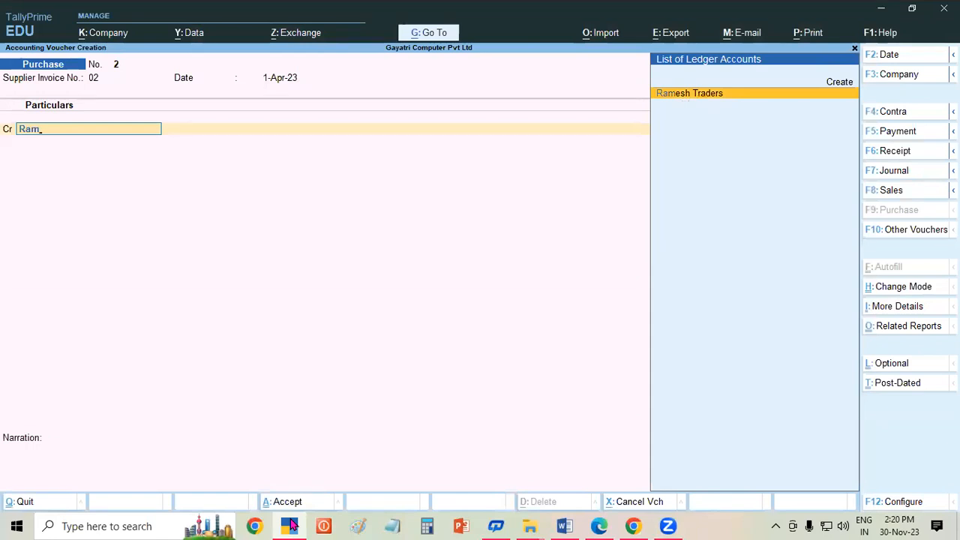
pyautogui.press('Return')
pyautogui.press('Return')
pyautogui.press('Return')
pyautogui.press('Return')
pyautogui.press('Return')
pyautogui.press('Return')
pyautogui.press('Return')
pyautogui.press('Return')
pyautogui.press('Return')
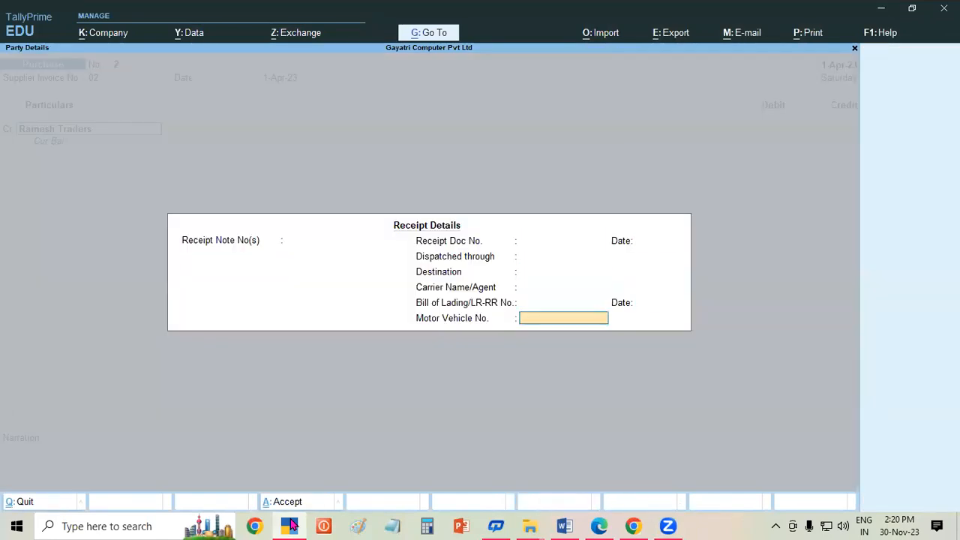
pyautogui.press('Return')
pyautogui.press('Return')
pyautogui.press('Return')
pyautogui.press('Return')
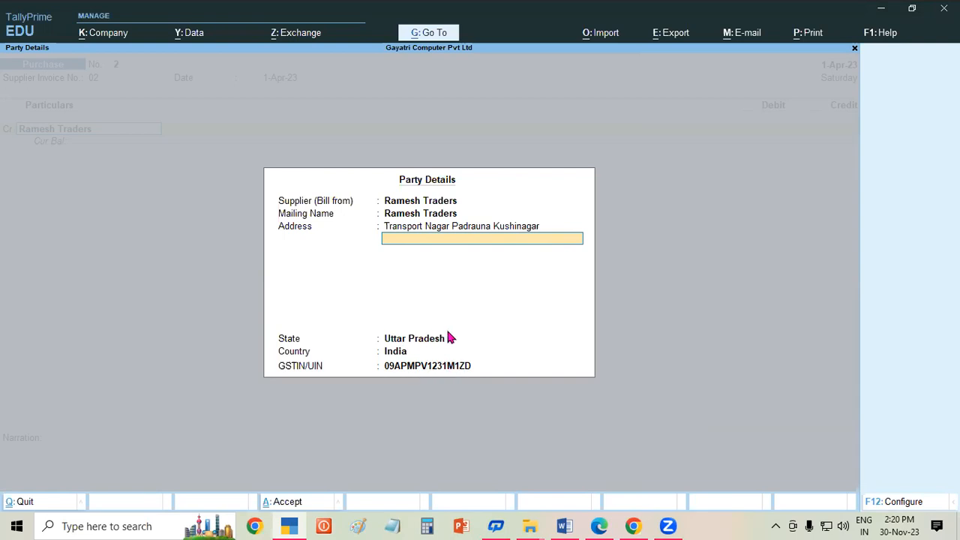
pyautogui.press('Return')
pyautogui.press('Return')
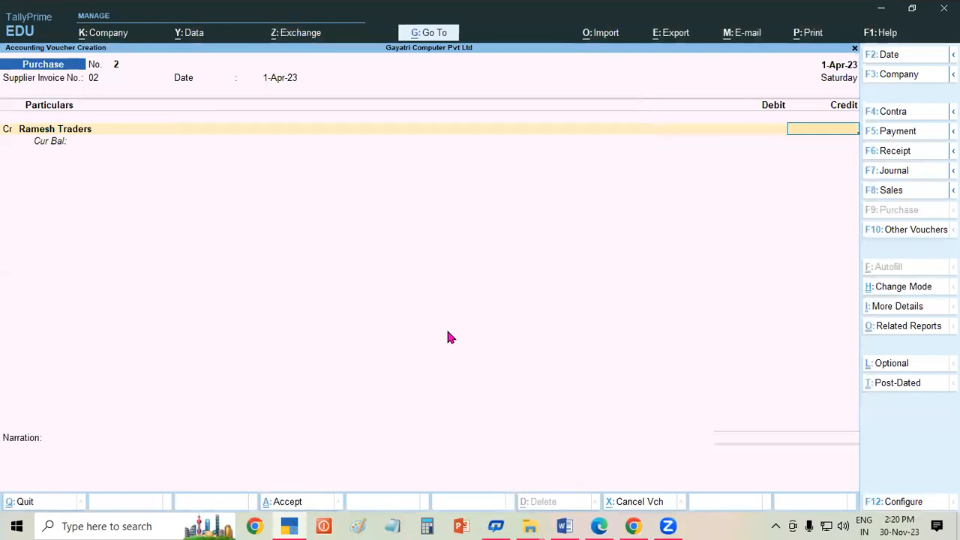
# - Credit 30,000, debit Purchase Local the same amount, and save voucher No. 2
pyautogui.write('30000')
pyautogui.press('Return')
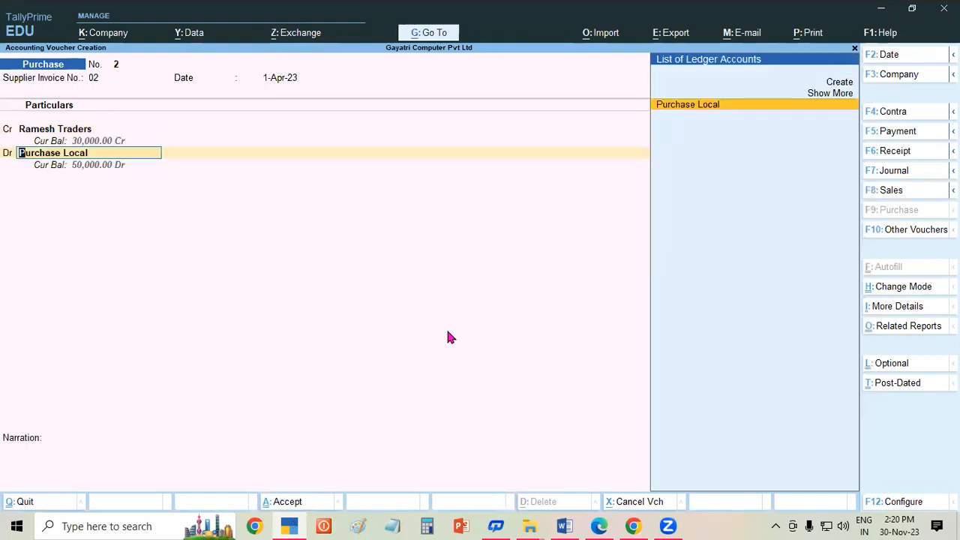
pyautogui.press('Return')
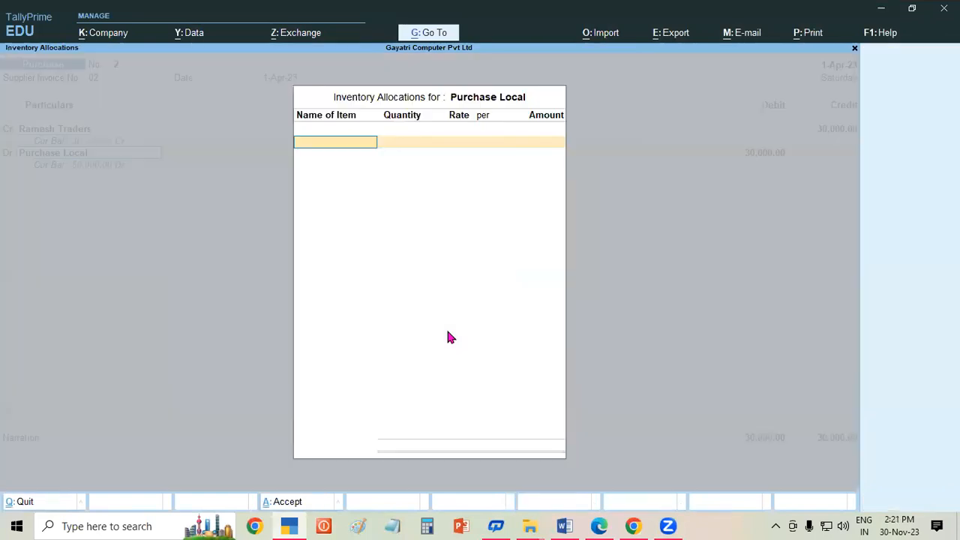
pyautogui.press('Return')
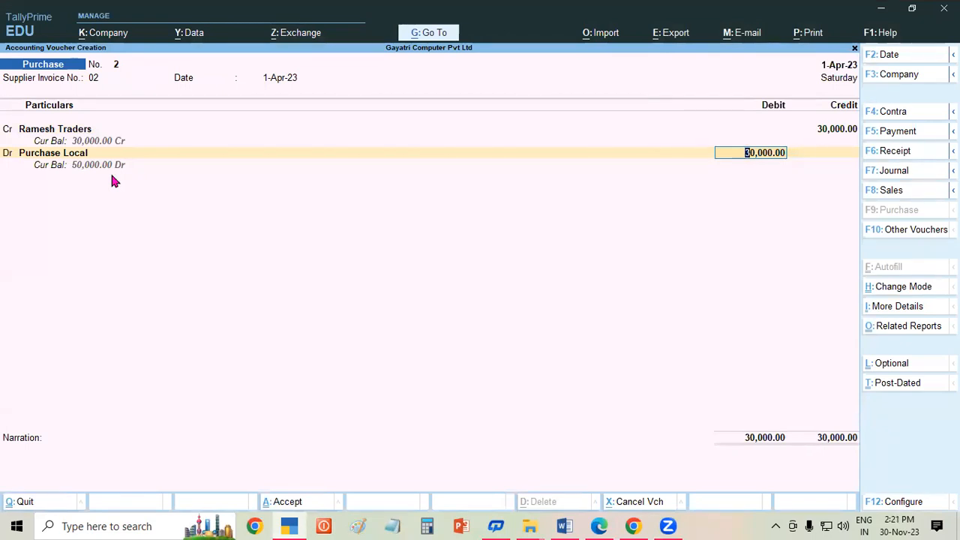
pyautogui.press('ctrl')
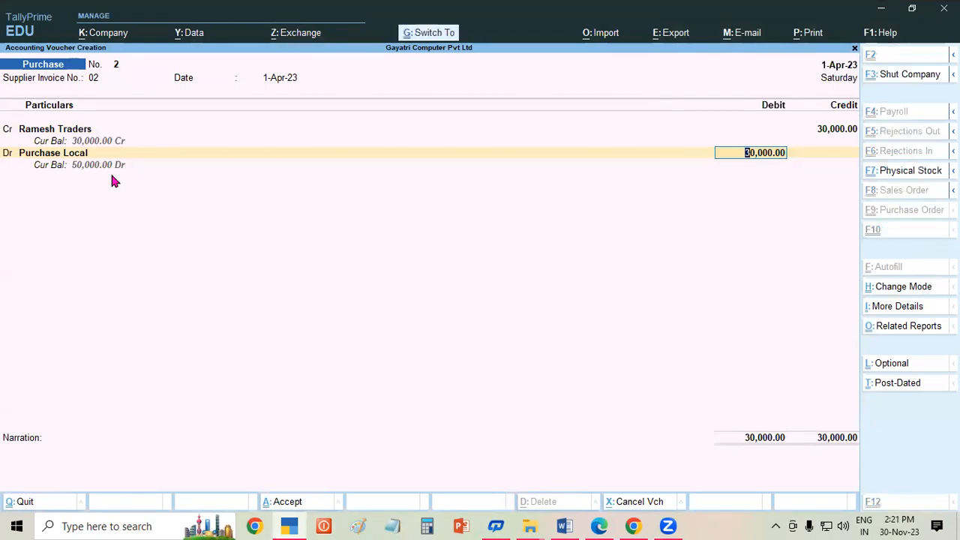
pyautogui.hotkey('ctrl', 'a')
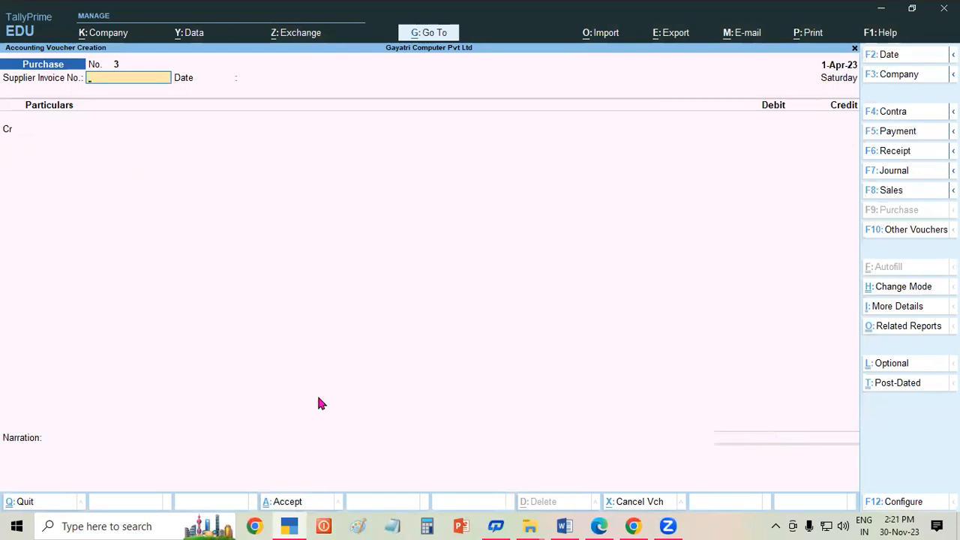
# - Switch to the PDF notes and scroll to exercise 3's Samsung and Sony stock item table
pyautogui.click(599, 526)
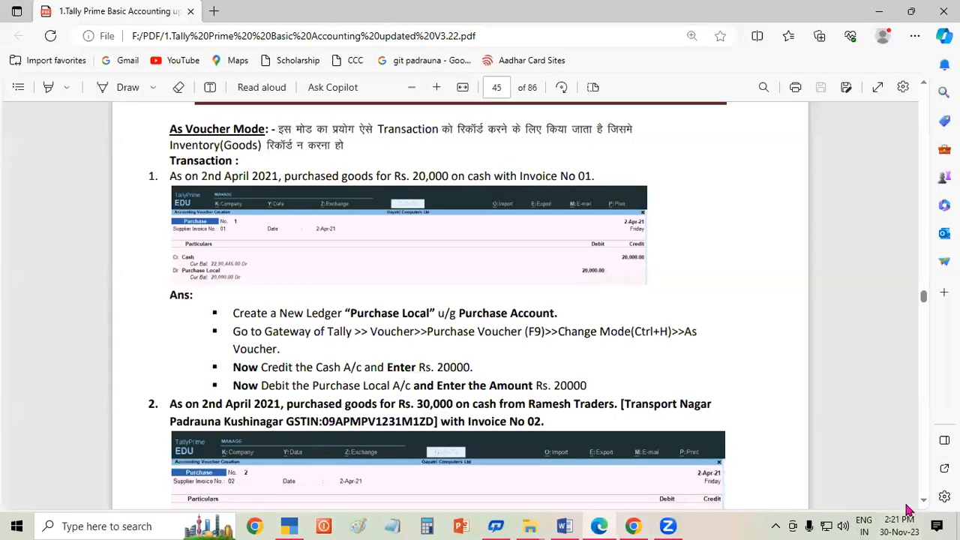
pyautogui.scroll(-3, 919, 503)
pyautogui.scroll(-5, 921, 507)
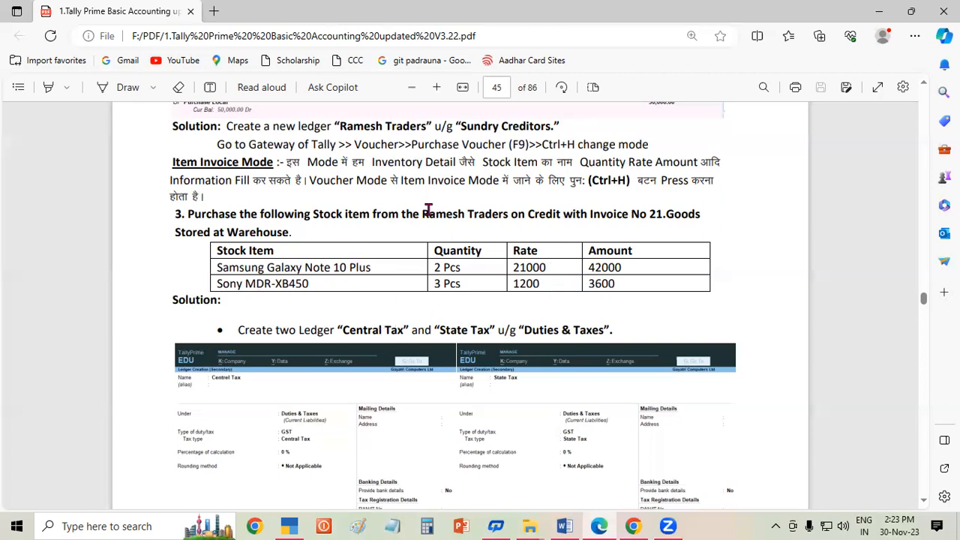
# - Highlight Ramesh Traders and the Samsung and Sony quantities, rates and amounts to review them
pyautogui.moveTo(423, 213); pyautogui.dragTo(462, 239)
pyautogui.click(462, 238)
pyautogui.doubleClick(374, 268)
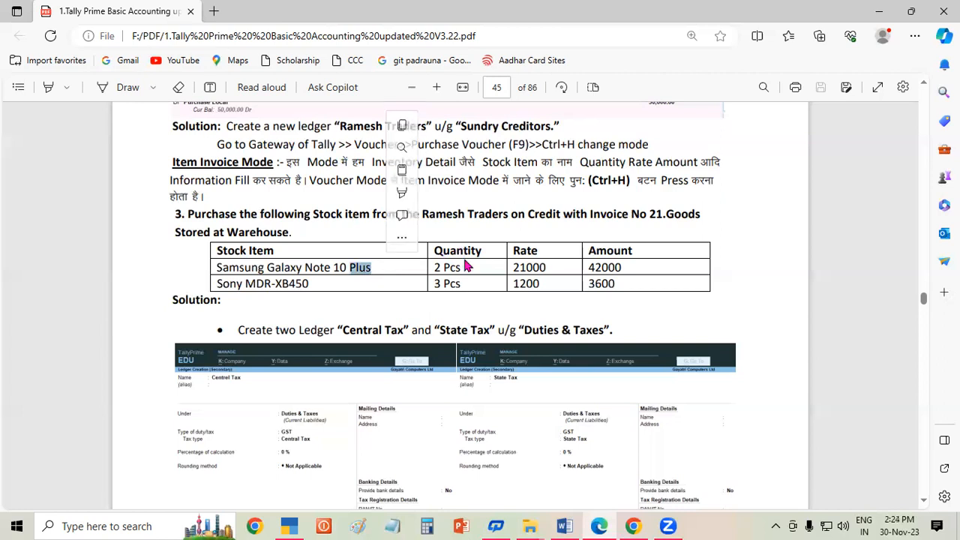
pyautogui.moveTo(434, 268); pyautogui.dragTo(572, 284)
pyautogui.moveTo(466, 268); pyautogui.dragTo(425, 283)
pyautogui.click(660, 271)
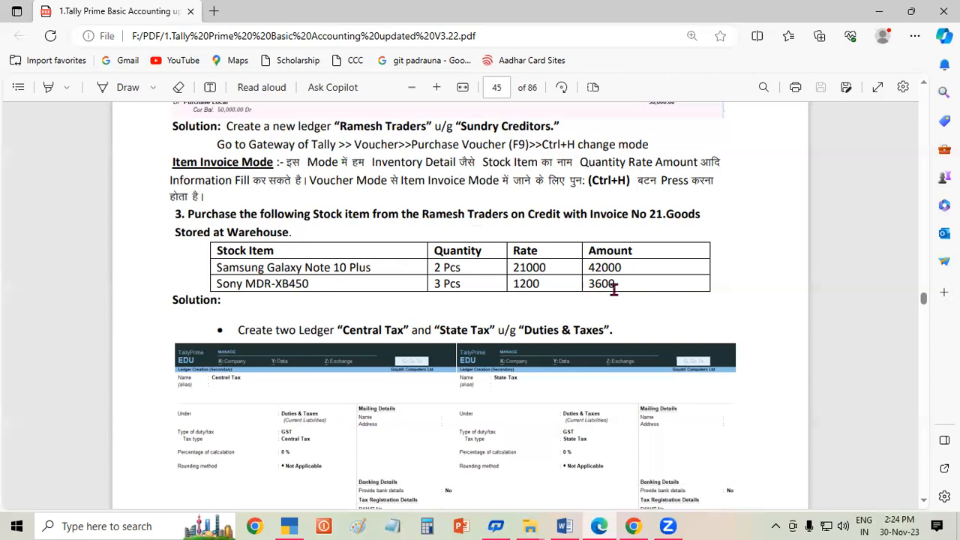
pyautogui.moveTo(595, 267); pyautogui.dragTo(612, 292)
pyautogui.moveTo(447, 214); pyautogui.dragTo(486, 218)
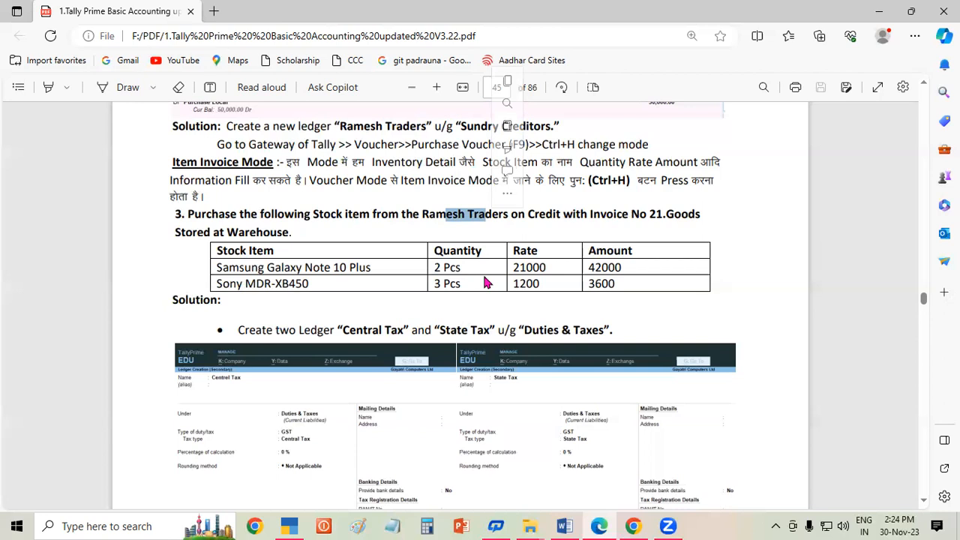
# - Scroll to page 46's sample Ramesh Traders voucher screenshot, then return to TallyPrime
pyautogui.click(923, 500)
pyautogui.scroll(-5, 925, 504)
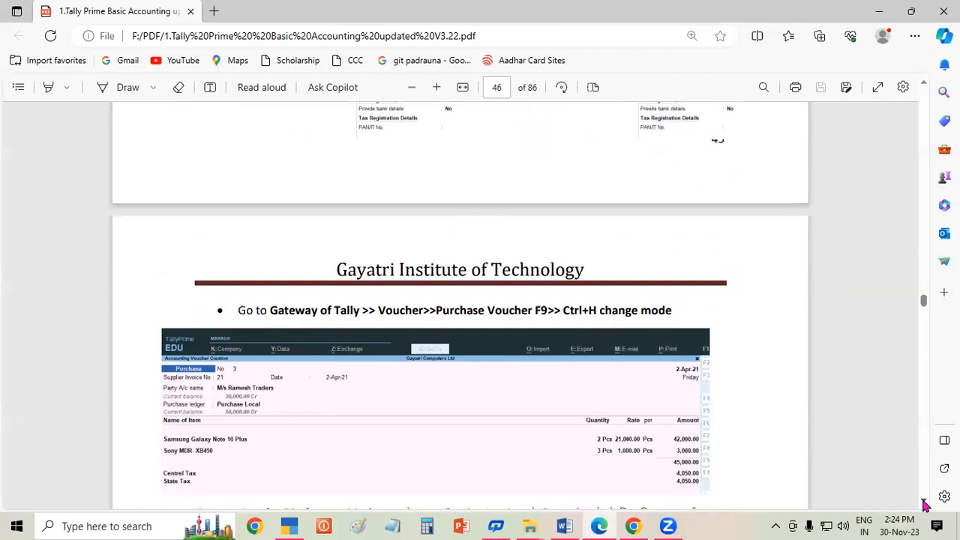
pyautogui.scroll(-2, 924, 505)
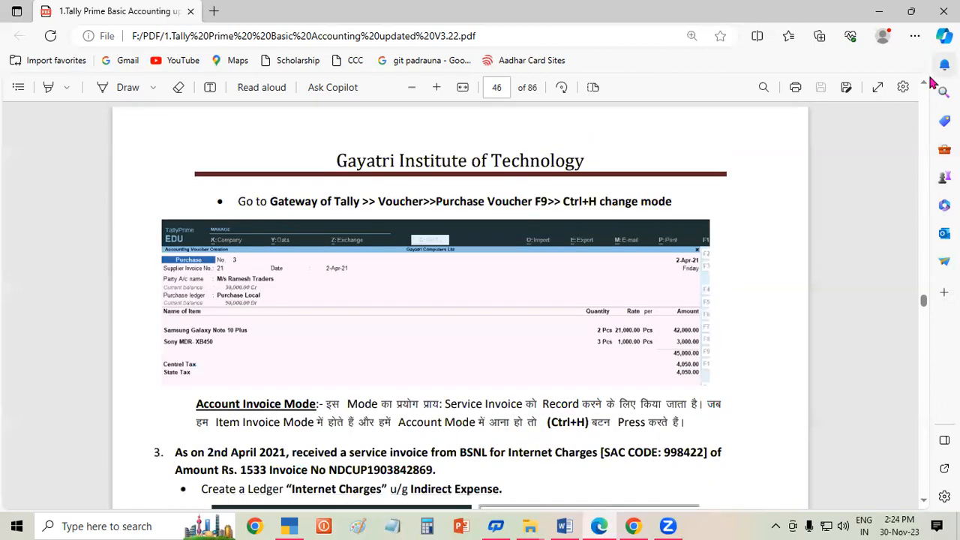
pyautogui.scroll(3, 925, 82)
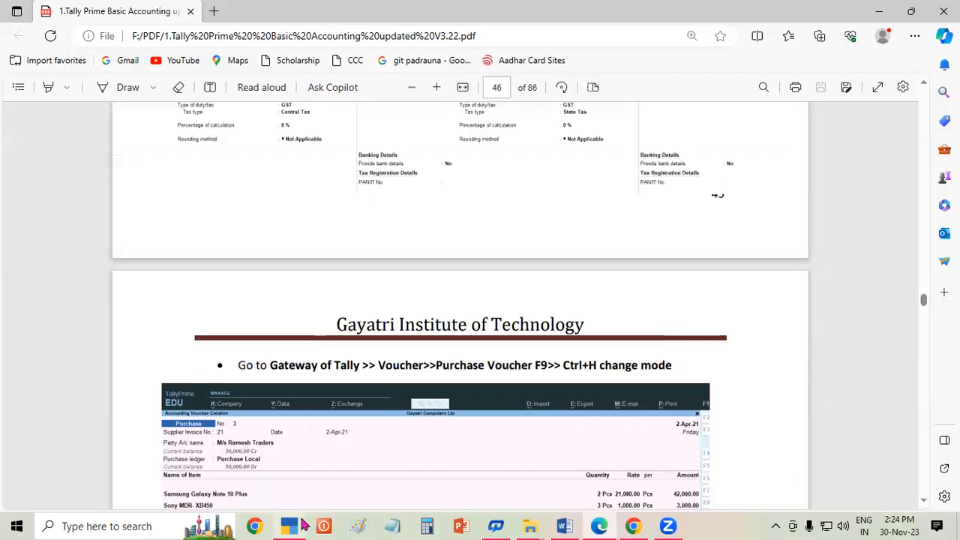
pyautogui.click(294, 525)
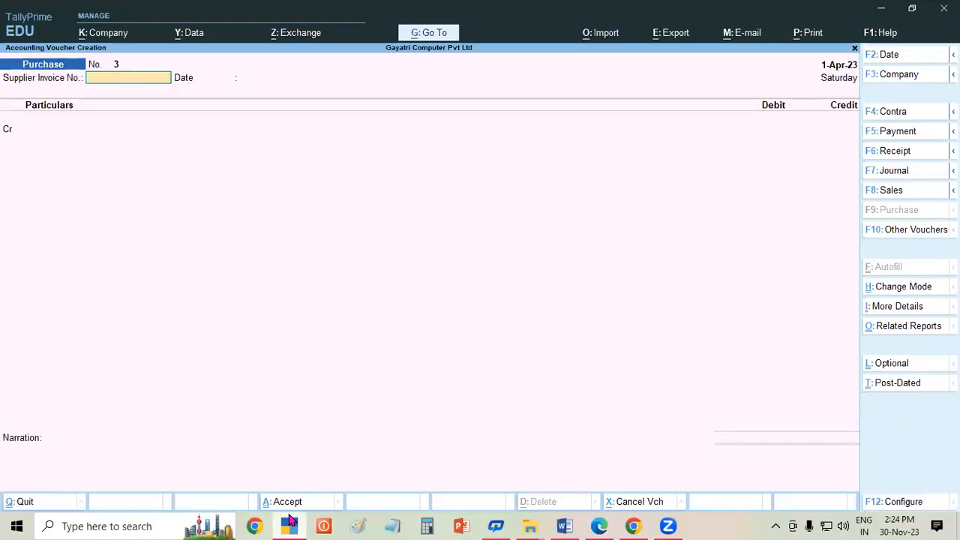
# - Switch voucher No. 3 to Item Invoice with invoice 21, party Ramesh Traders, ledger Purchase Local
pyautogui.press('ctrl')
pyautogui.hotkey('ctrl', 'h')
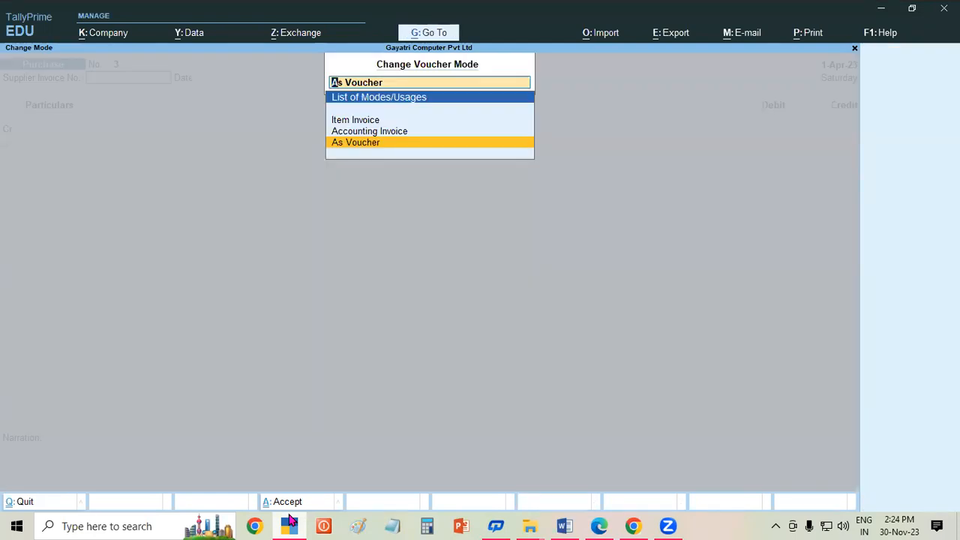
pyautogui.press('Up')
pyautogui.press('Up')
pyautogui.press('Return')
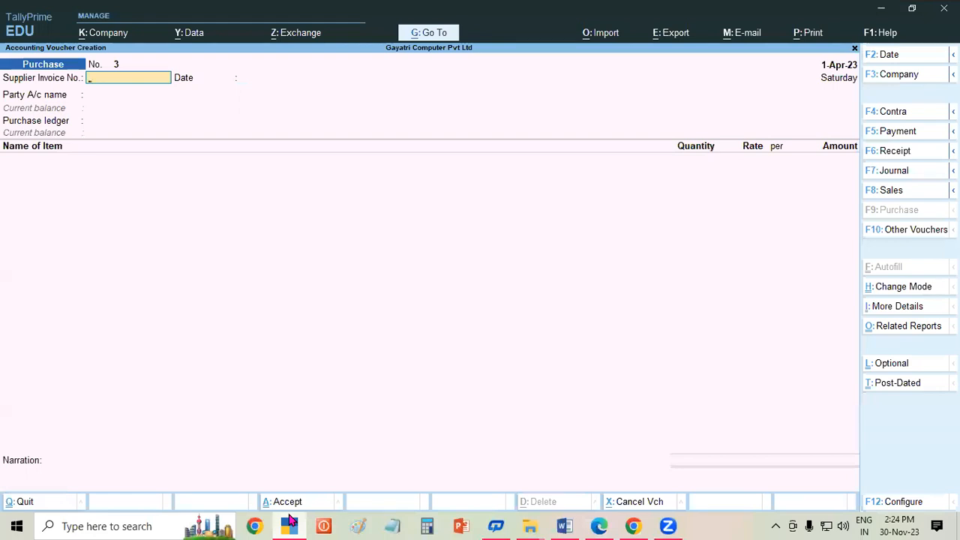
pyautogui.write('21')
pyautogui.press('Return')
pyautogui.press('Return')
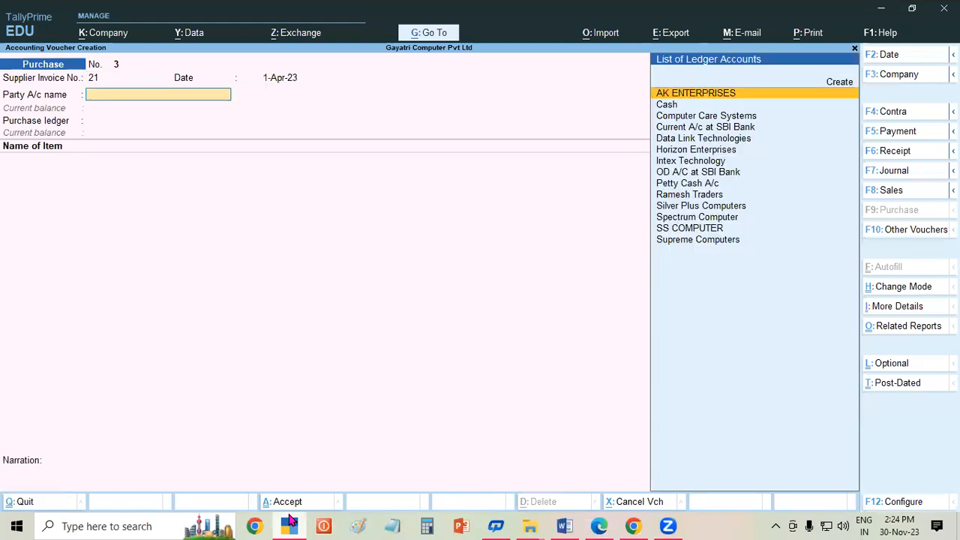
pyautogui.write('Ram')
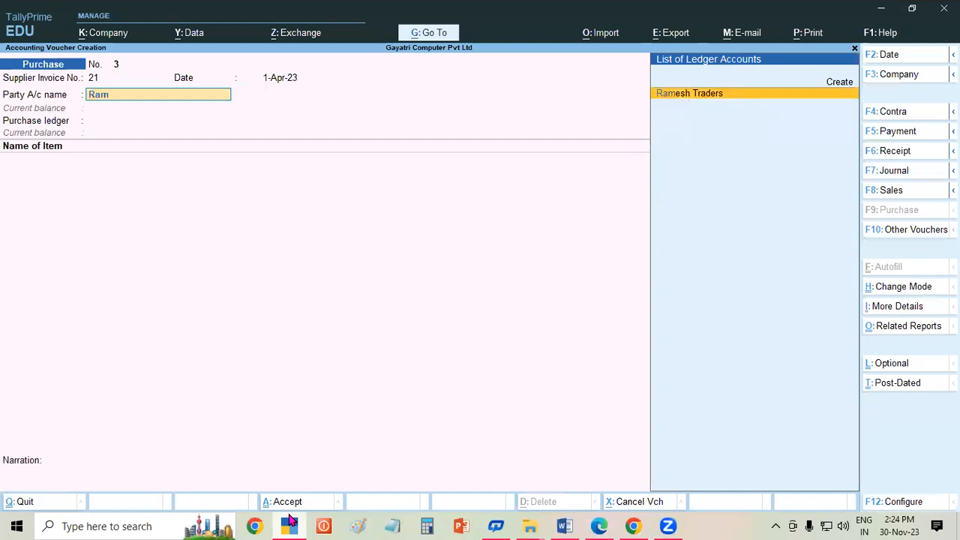
pyautogui.write('es')
pyautogui.press('Return')
pyautogui.press('Return')
pyautogui.press('Return')
pyautogui.press('Return')
pyautogui.press('Return')
pyautogui.press('Return')
pyautogui.press('Return')
pyautogui.press('Return')
pyautogui.press('Return')
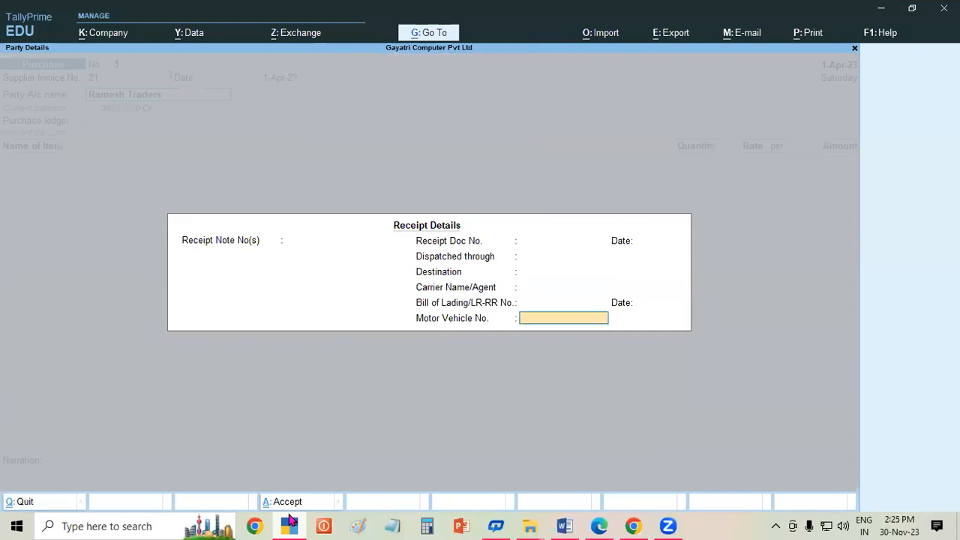
pyautogui.press('Return')
pyautogui.press('Return')
pyautogui.press('Return')
pyautogui.press('Return')
pyautogui.press('Return')
pyautogui.press('Return')
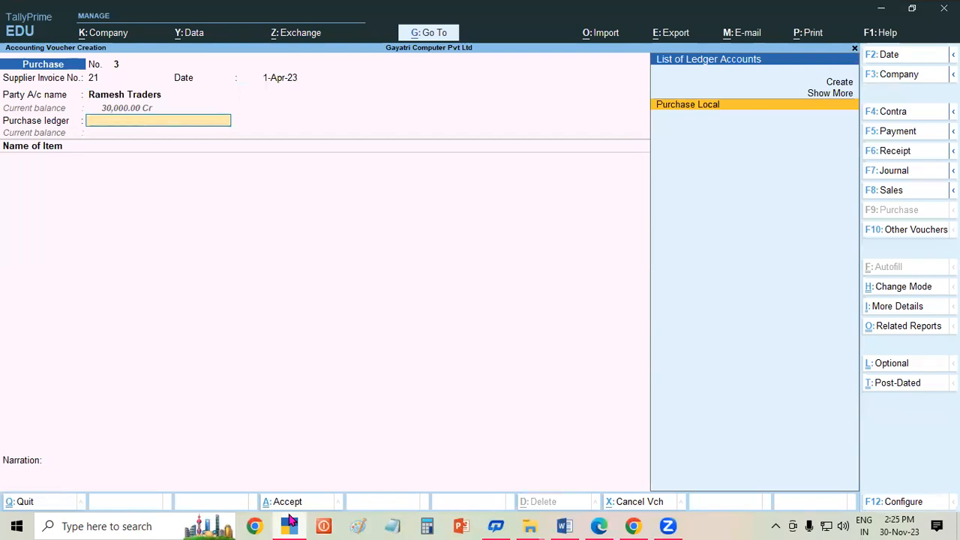
pyautogui.press('Return')
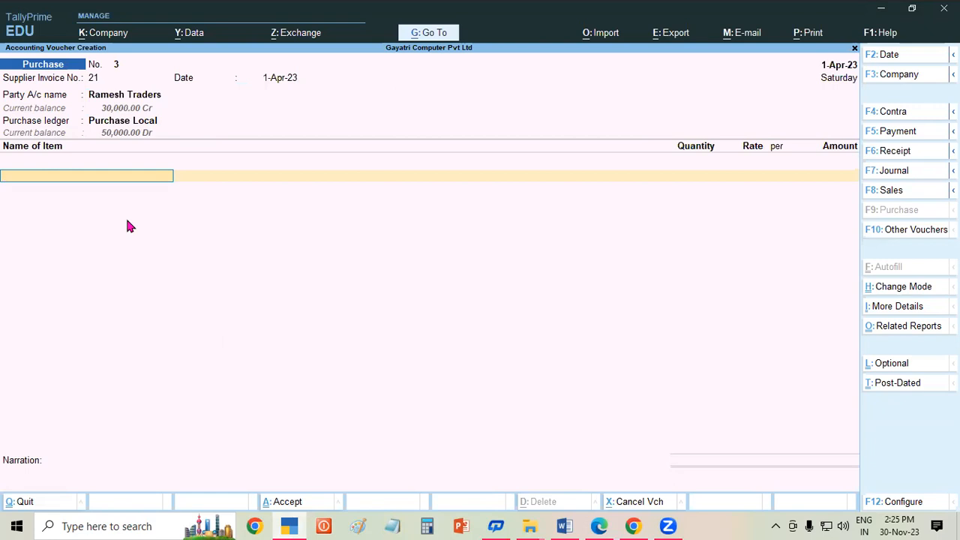
# - Add Samsung Galaxy Note 10 Plus, quantity 2 from WAREHOUSE, after checking the notes
pyautogui.write('Sam')
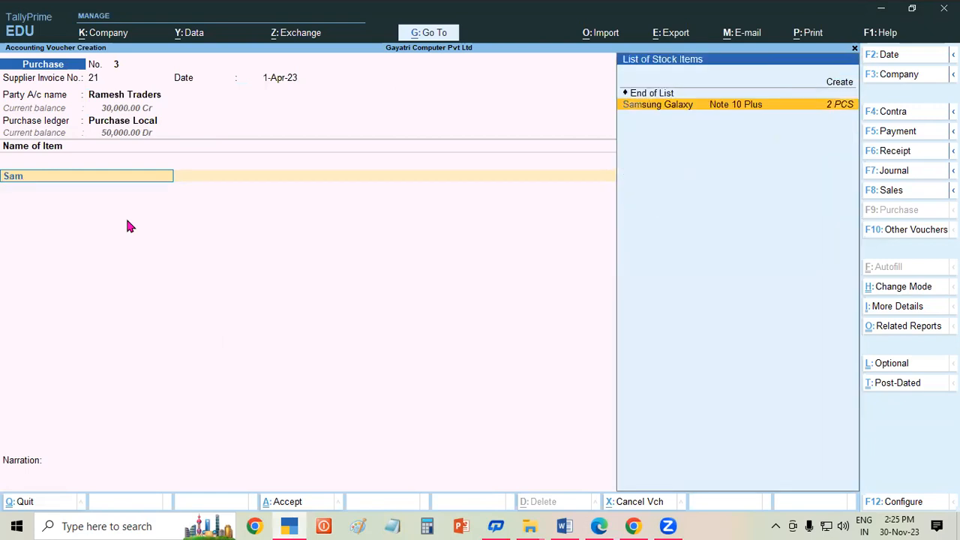
pyautogui.press('Return')
pyautogui.press('Return')
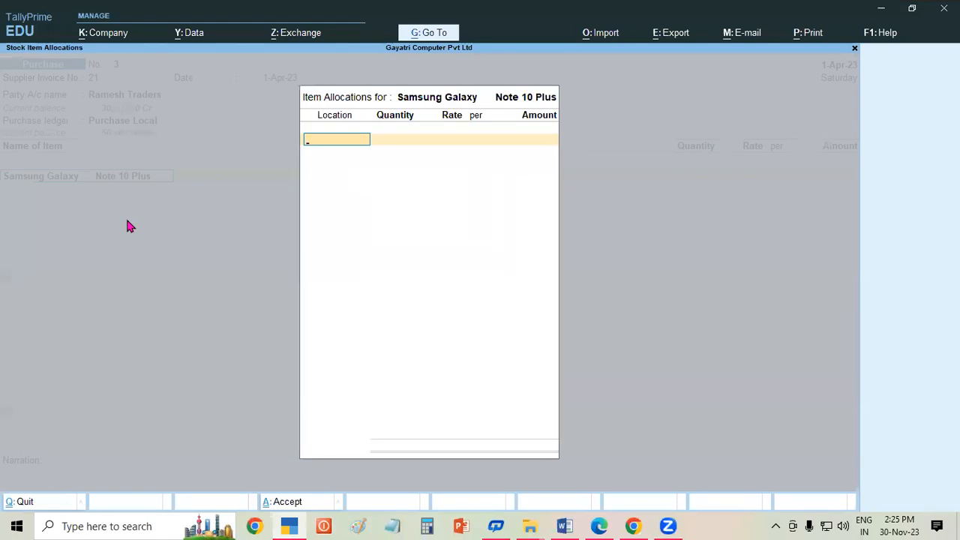
pyautogui.click(600, 526)
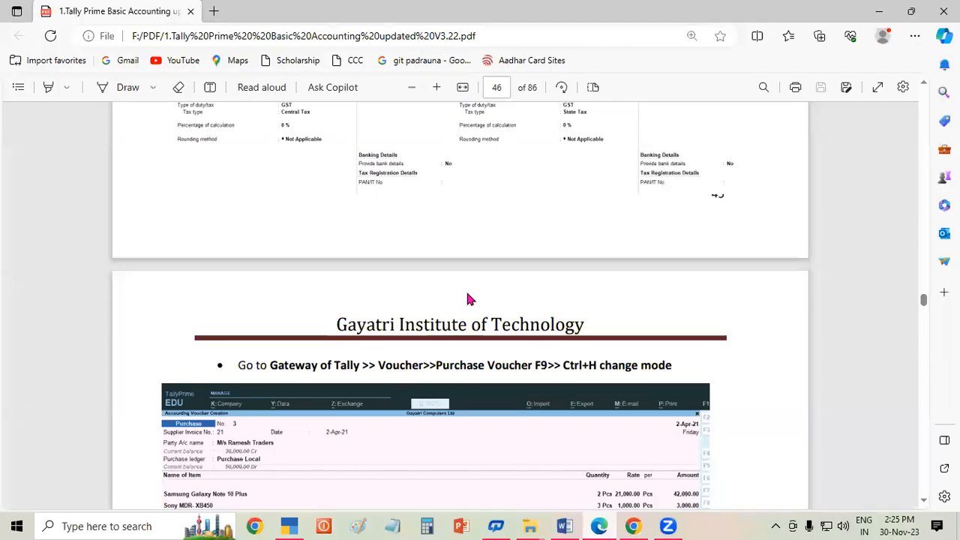
pyautogui.scroll(5, 928, 90)
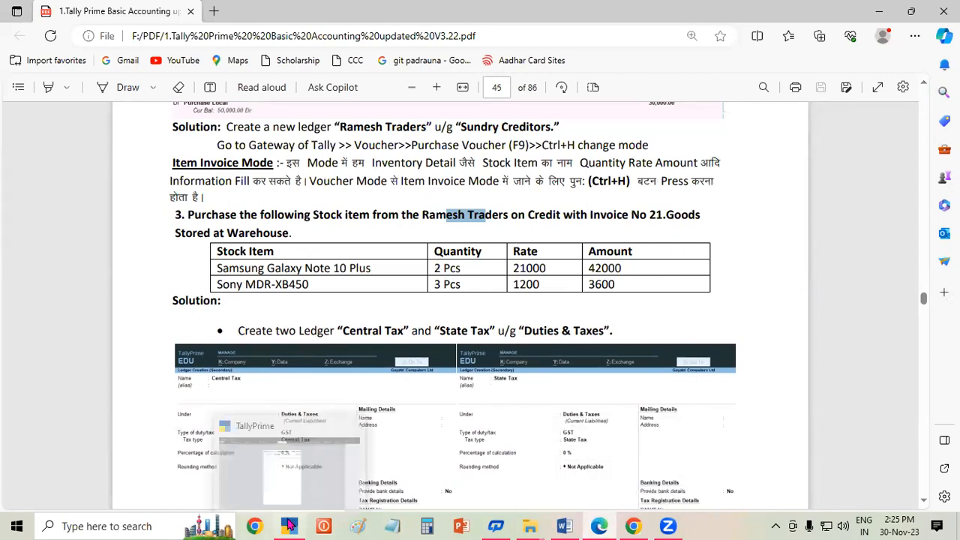
pyautogui.click(291, 525)
pyautogui.write('w')
pyautogui.press('Return')
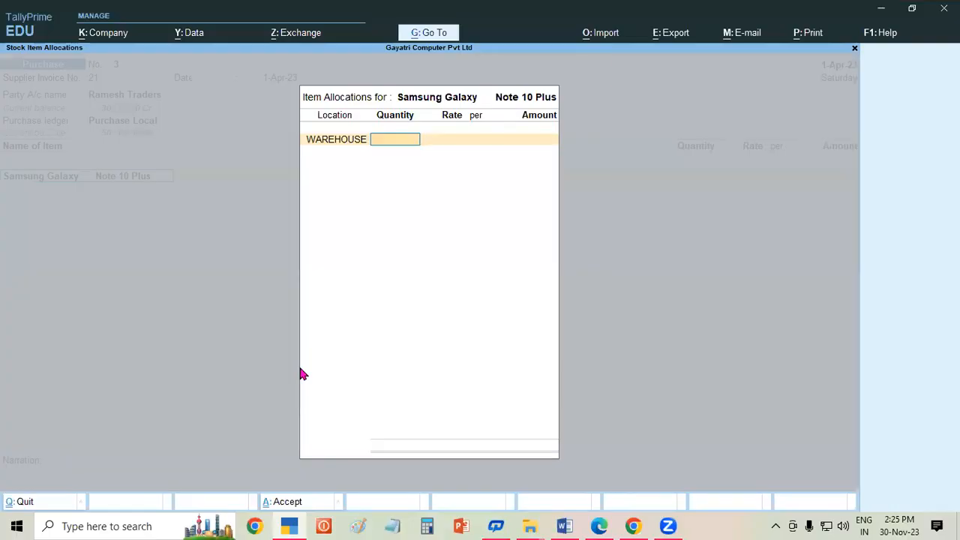
pyautogui.write('2')
pyautogui.press('Return')
pyautogui.press('Return')
pyautogui.press('Return')
pyautogui.press('Return')
pyautogui.press('Return')
pyautogui.press('Return')
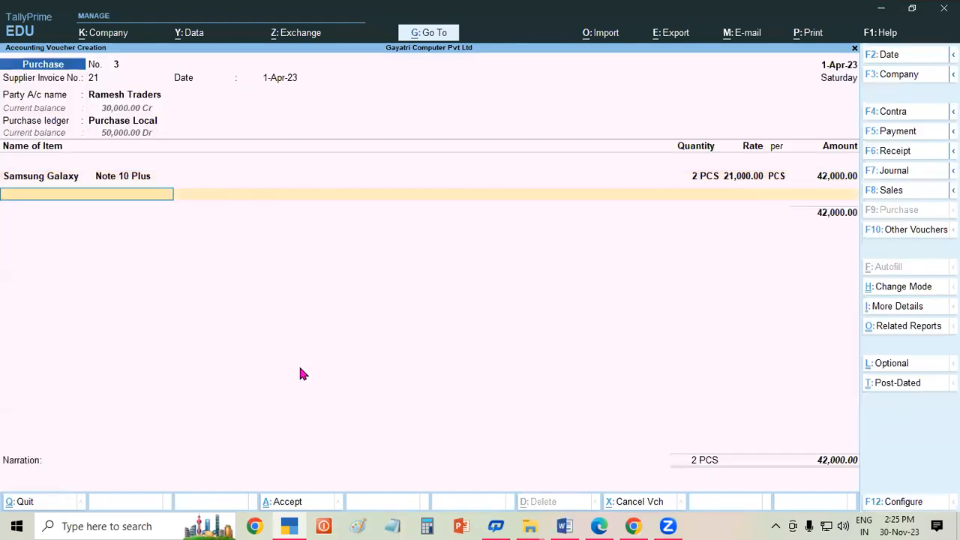
# - Add Sony MDR-XB450, 3 at 1,200 from WAREHOUSE, bringing the total to 45,600
pyautogui.write('Son')
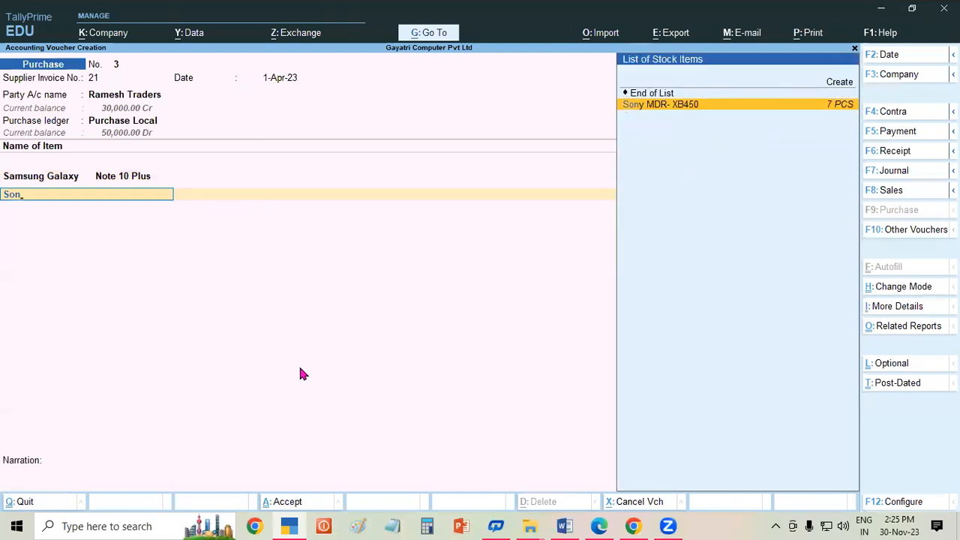
pyautogui.press('Return')
pyautogui.press('Return')
pyautogui.write('War')
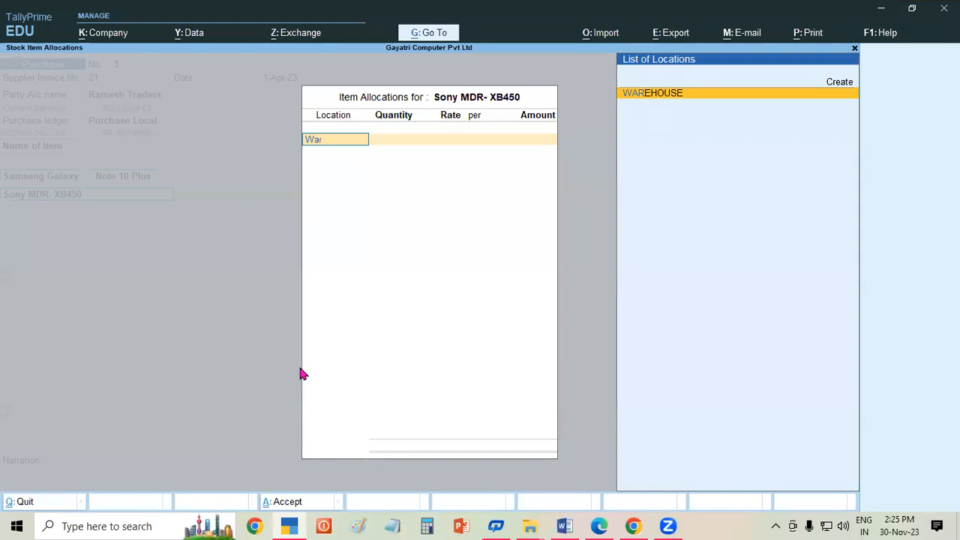
pyautogui.press('Return')
pyautogui.write('3')
pyautogui.press('Return')
pyautogui.write('12')
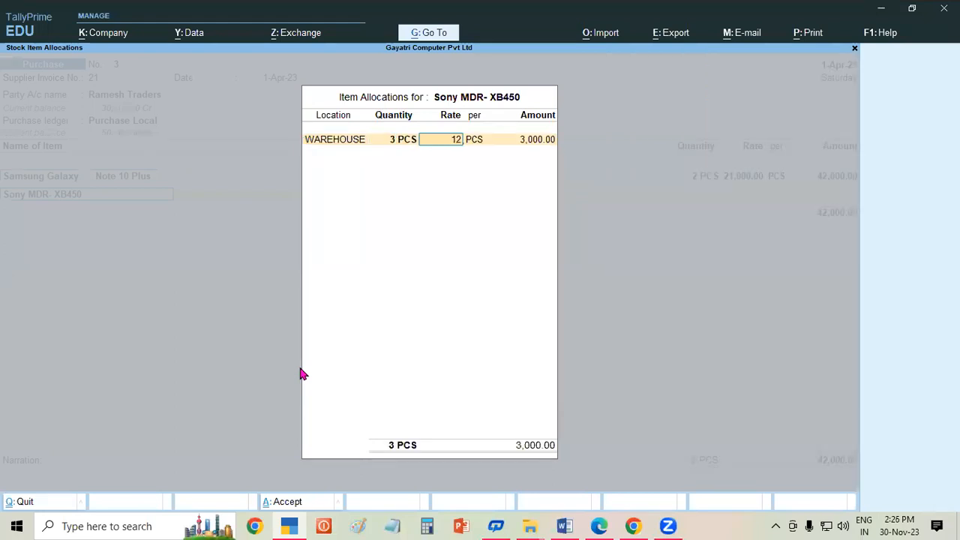
pyautogui.write('00')
pyautogui.press('Return')
pyautogui.press('Return')
pyautogui.press('Return')
pyautogui.press('Return')
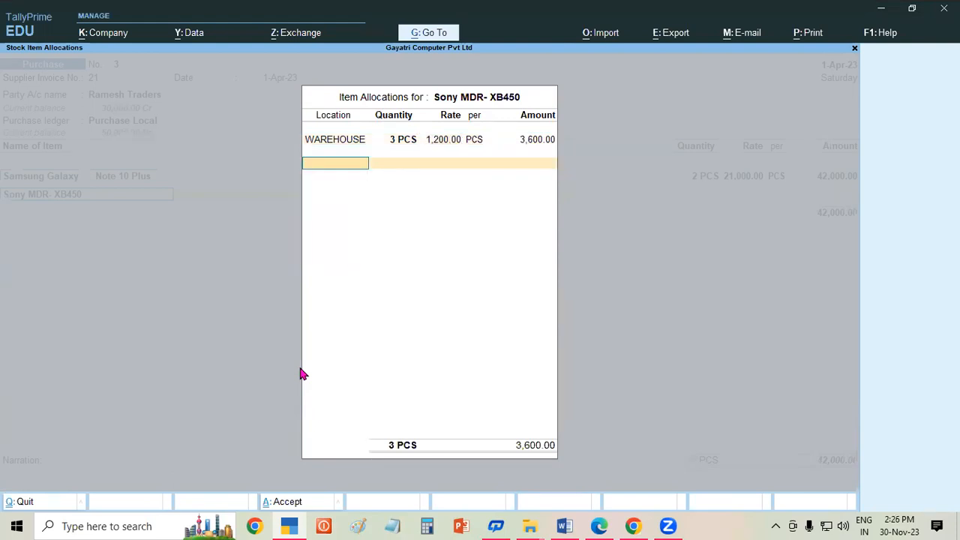
pyautogui.press('Return')
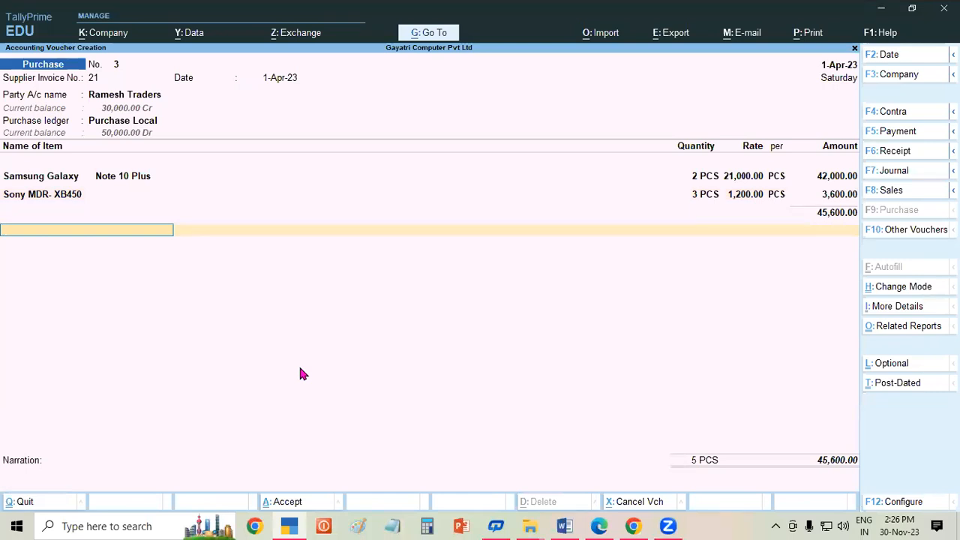
pyautogui.click(604, 523)
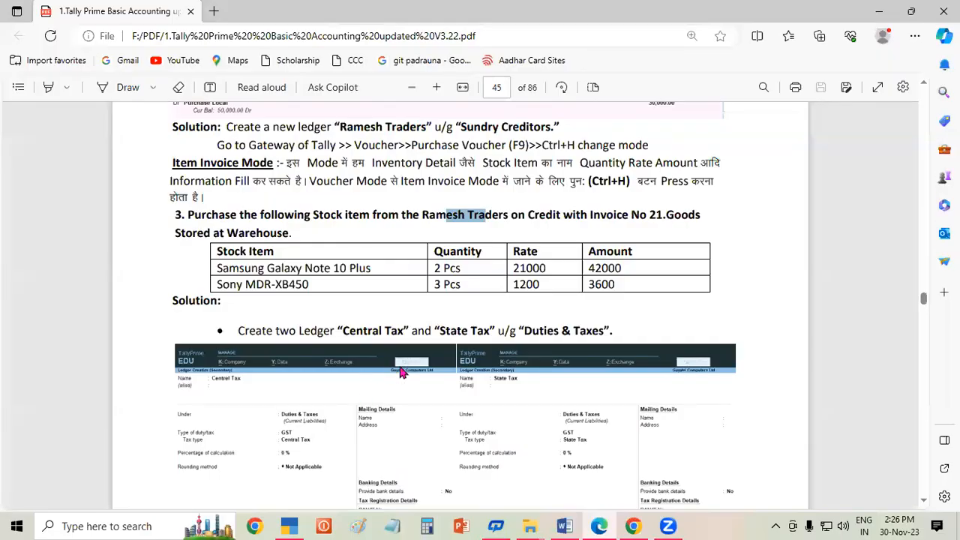
pyautogui.click(923, 497)
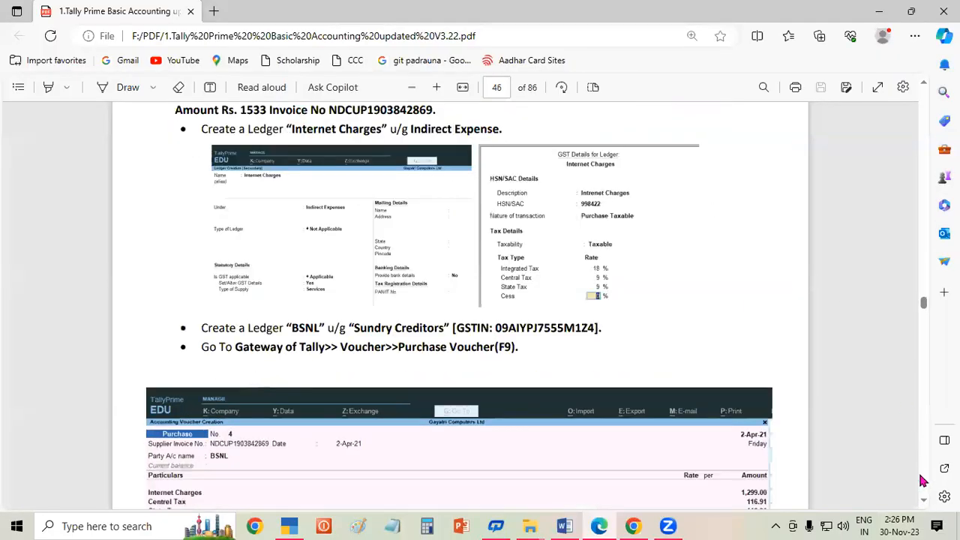
pyautogui.click(927, 84)
pyautogui.click(927, 84)
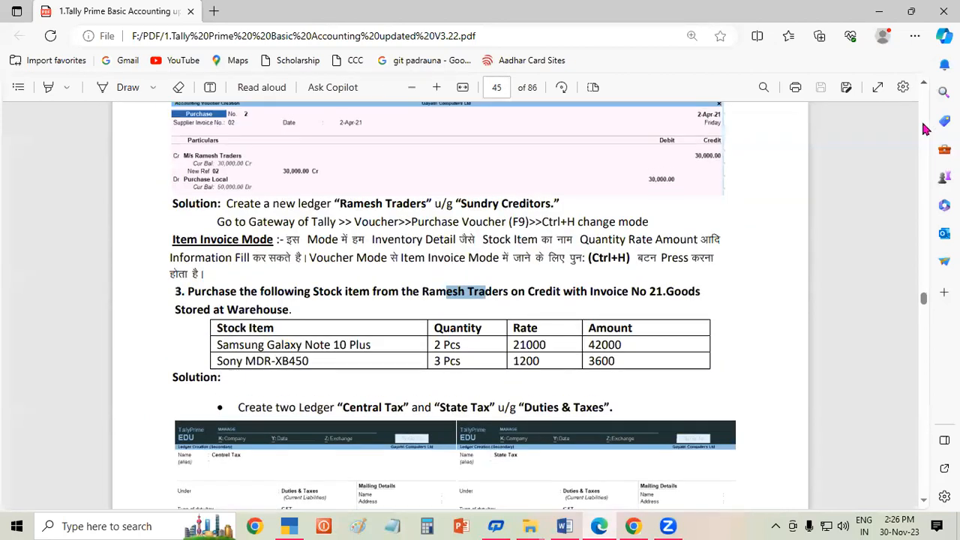
pyautogui.click(925, 499)
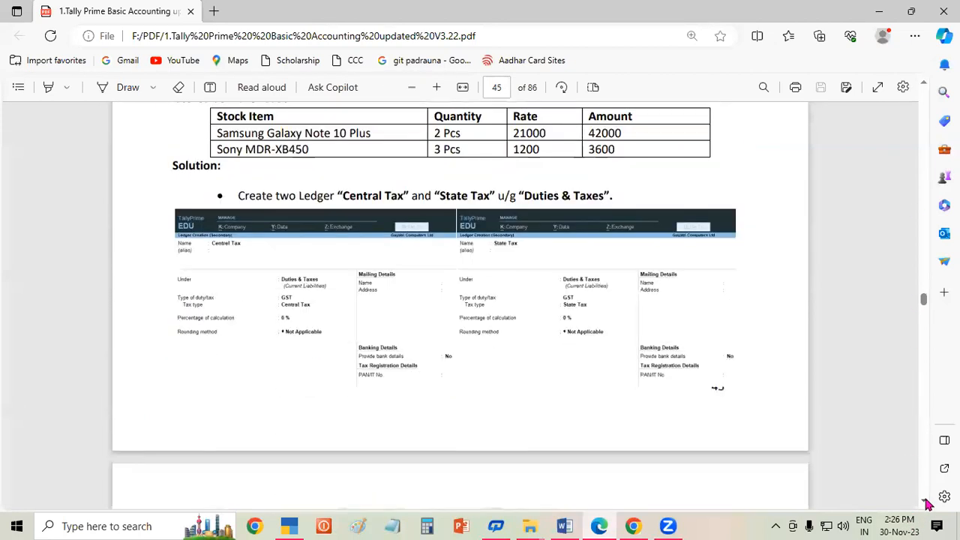
pyautogui.click(926, 500)
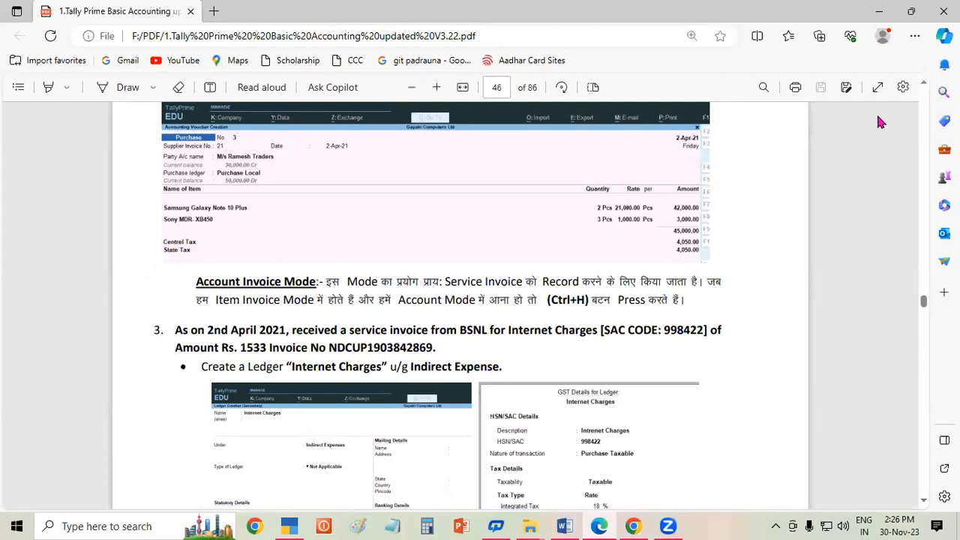
pyautogui.click(926, 85)
pyautogui.scroll(10, 926, 88)
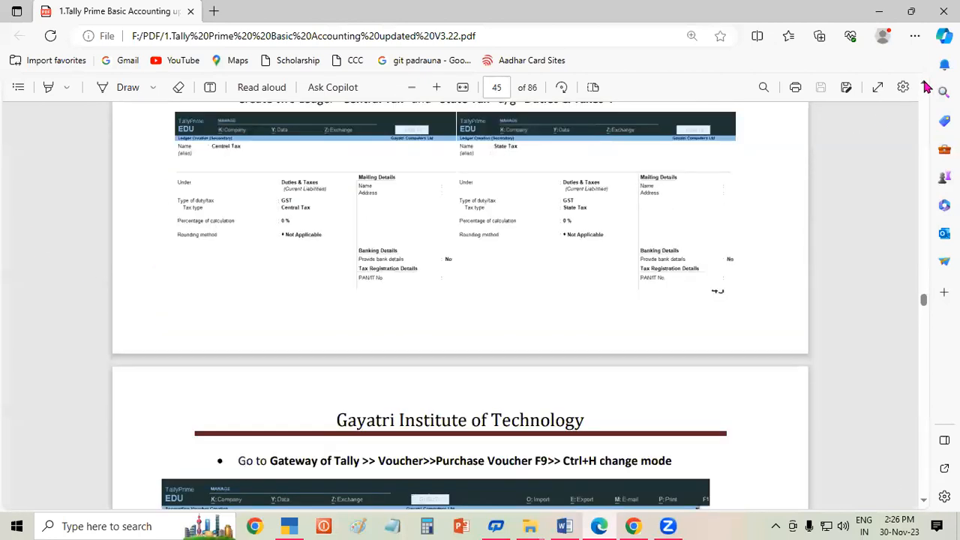
pyautogui.click(925, 84)
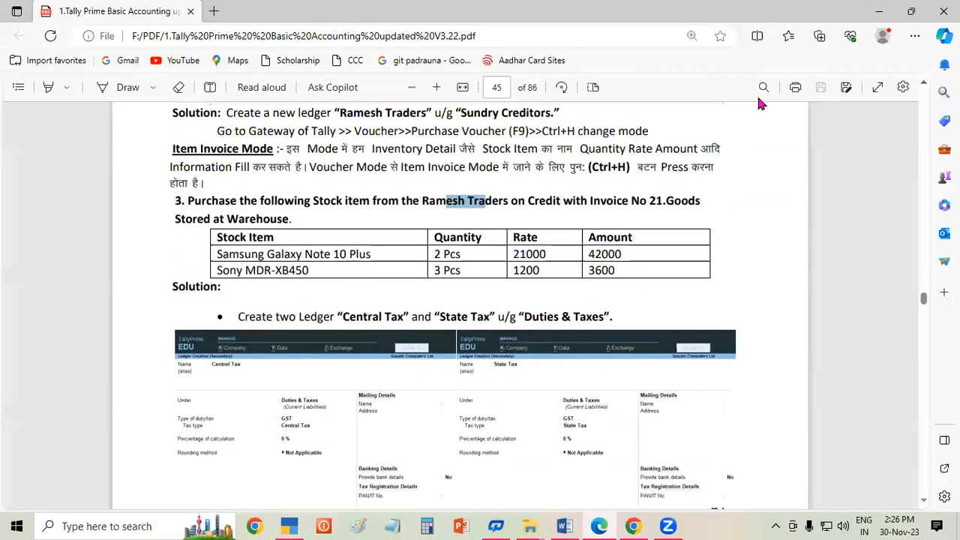
pyautogui.click(924, 500)
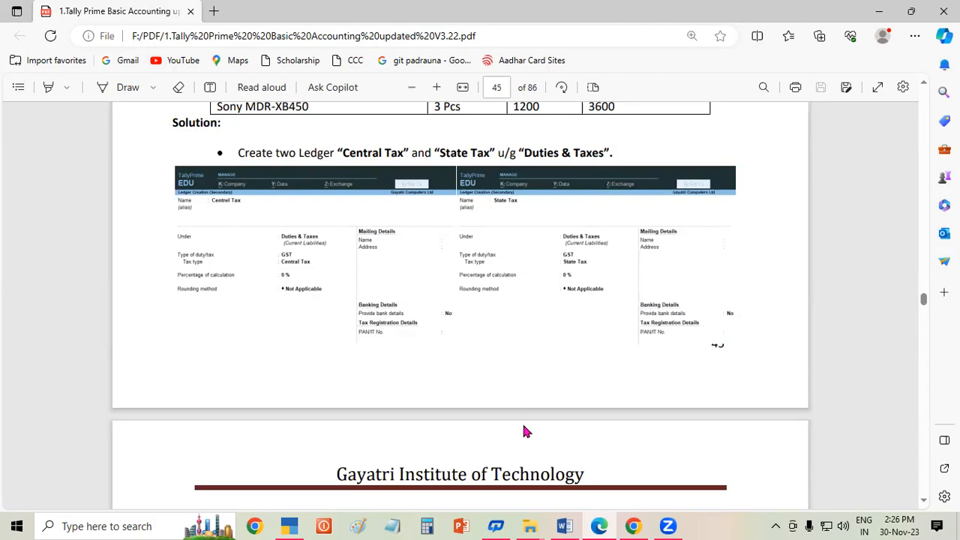
pyautogui.click(289, 525)
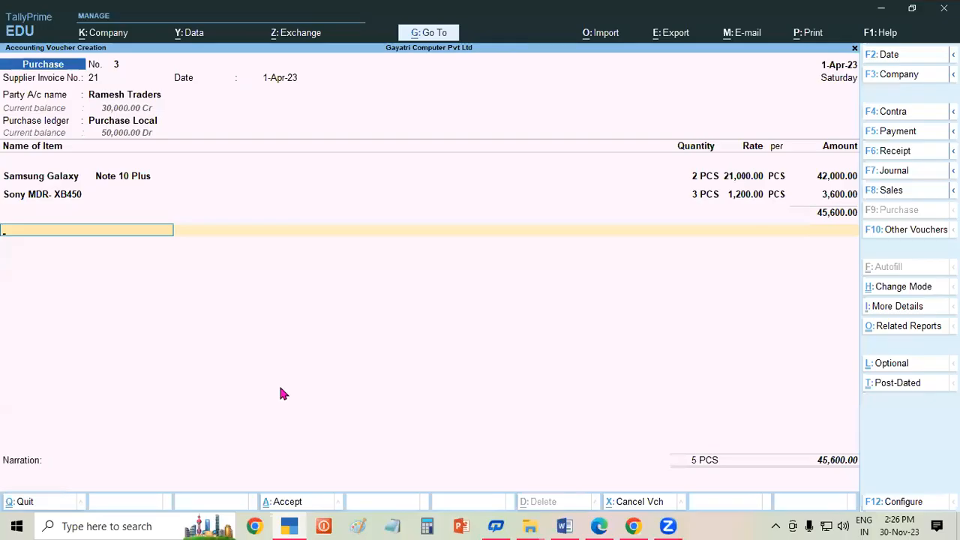
# - Create a GST Central Tax ledger under Duties & Taxes and add it at 4,104.00
pyautogui.press('alt')
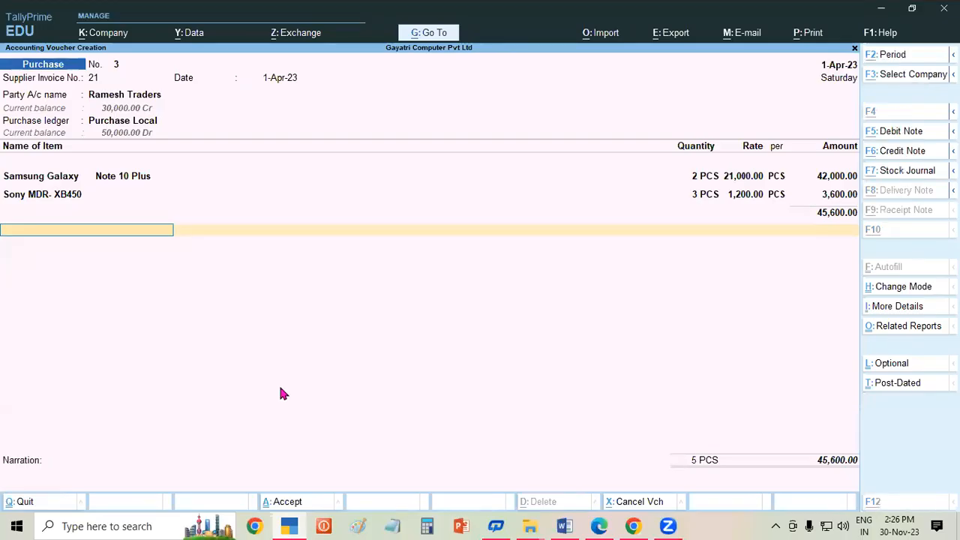
pyautogui.hotkey('alt', 'c')
pyautogui.write('Central ta')
pyautogui.press('Return')
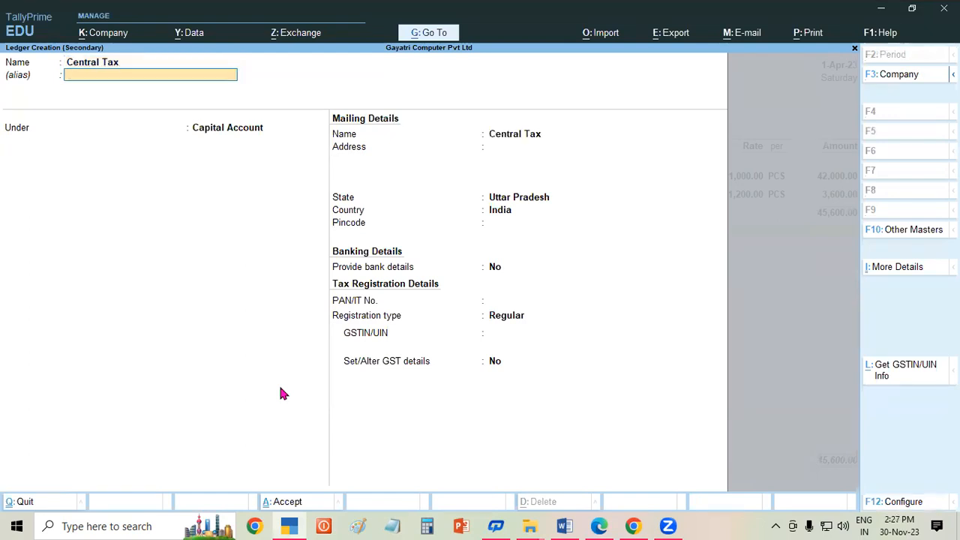
pyautogui.press('Return')
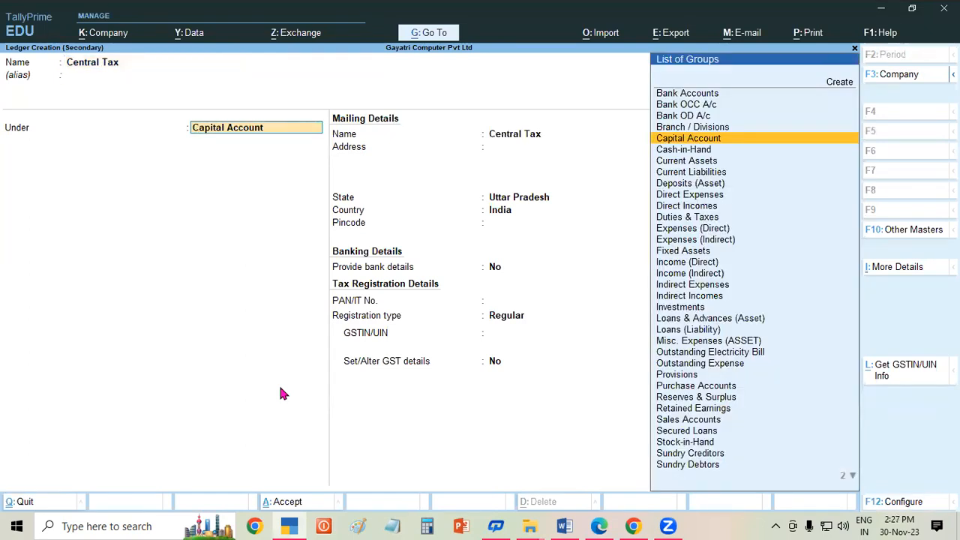
pyautogui.write('Dut')
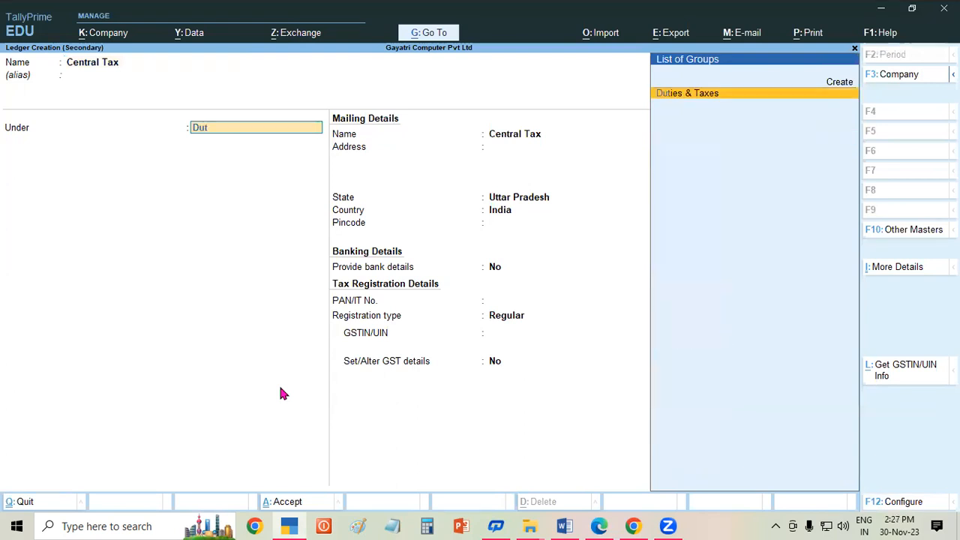
pyautogui.press('Return')
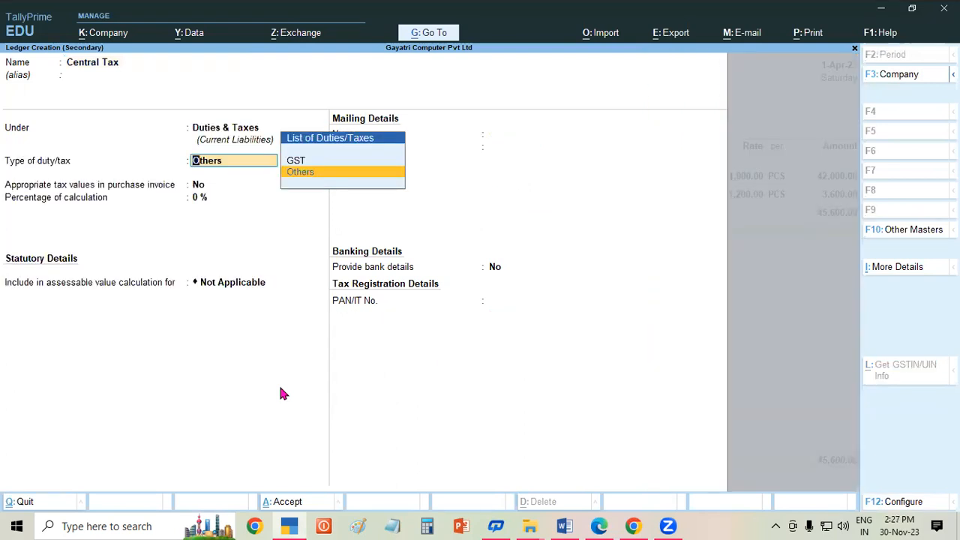
pyautogui.press('Up')
pyautogui.press('Return')
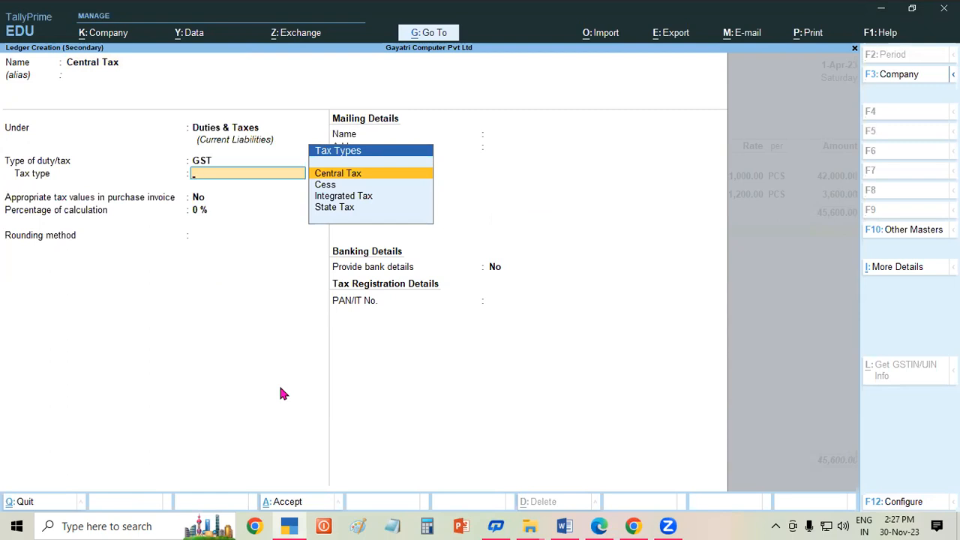
pyautogui.press('Return')
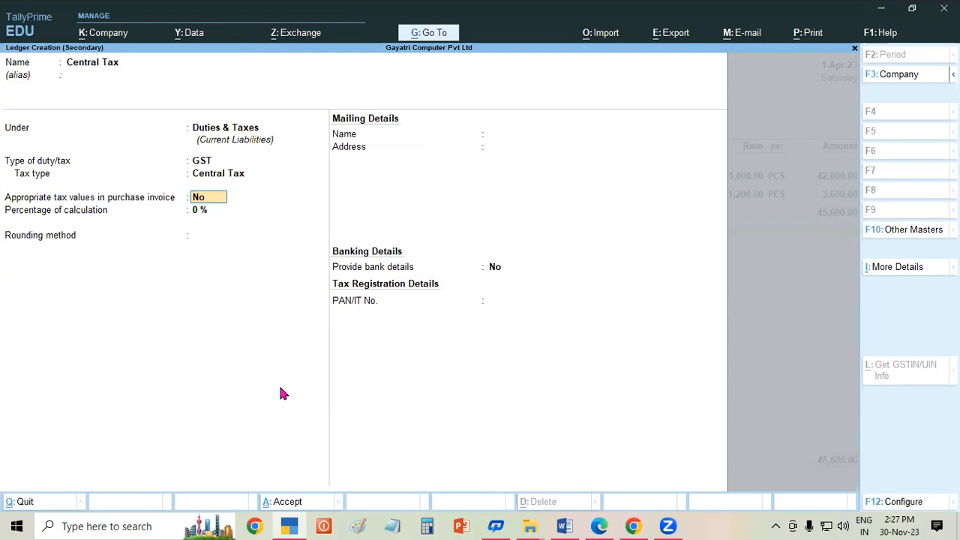
pyautogui.hotkey('ctrl', 'a')
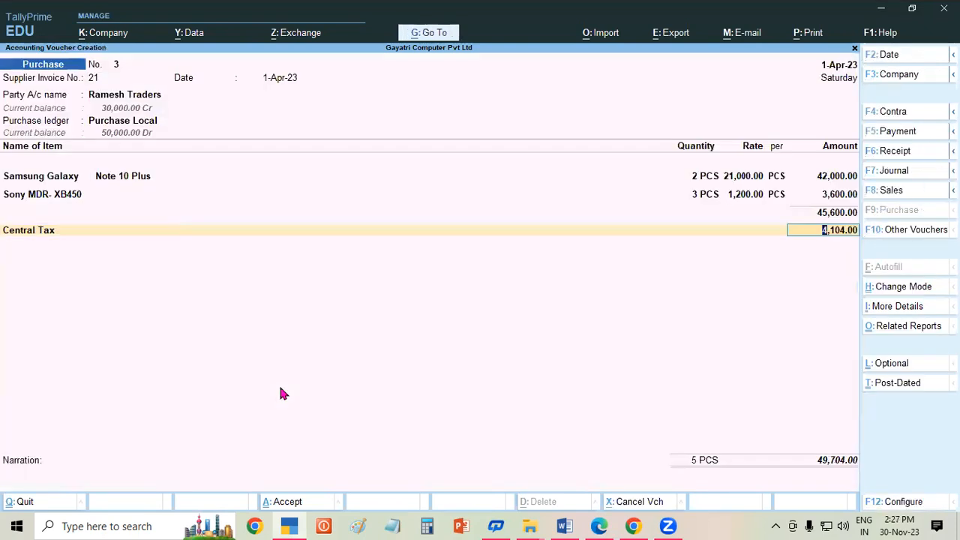
# - Keep Central Tax at 4,104.00, then add a new 'State Tax' GST ledger under Duties & Taxes at 4,104.00
pyautogui.press('Return')
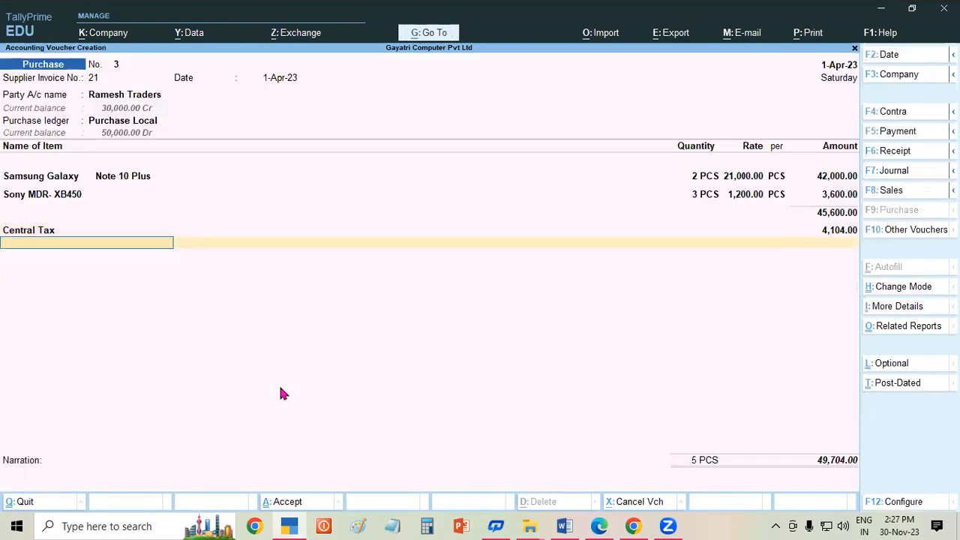
pyautogui.hotkey('alt', 'c')
pyautogui.write('State')
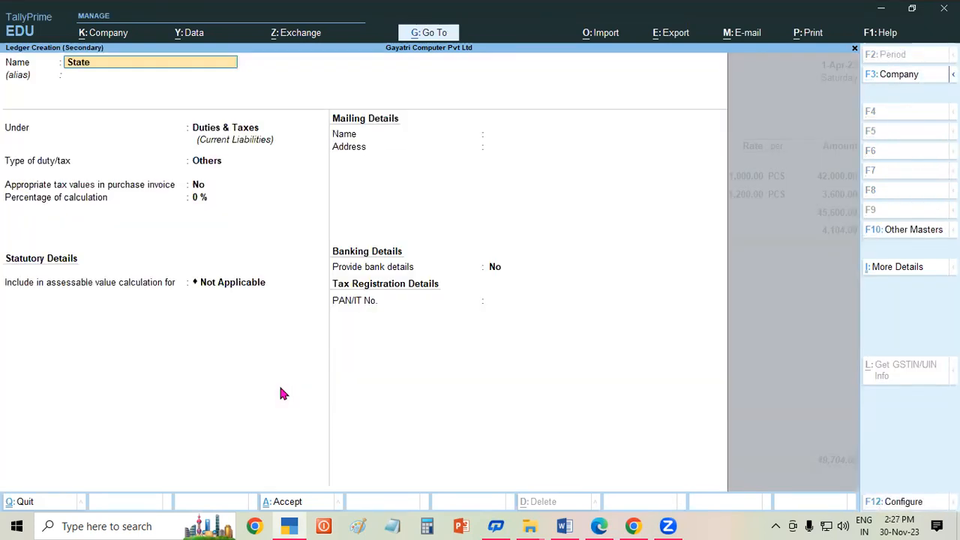
pyautogui.write(' Tax')
pyautogui.press('Return')
pyautogui.press('Return')
pyautogui.press('Return')
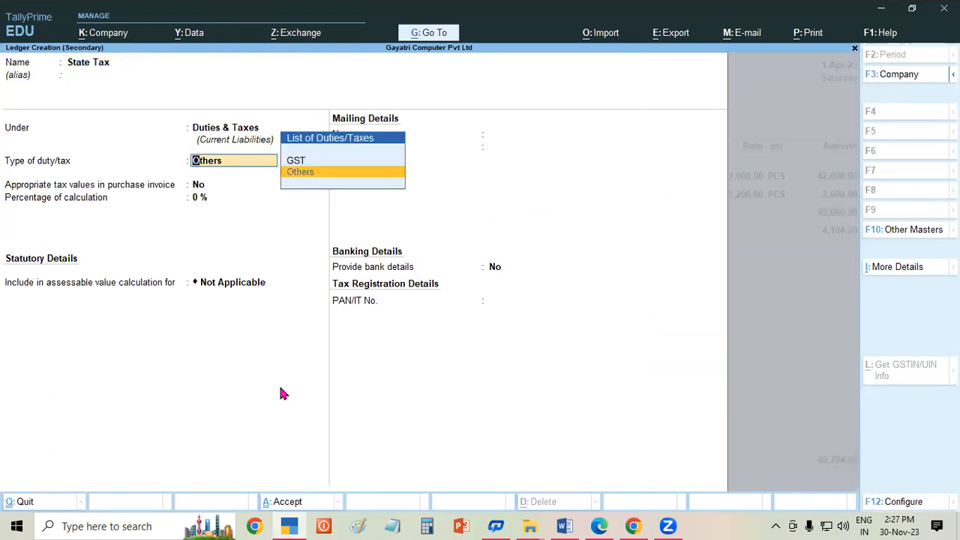
pyautogui.press('Up')
pyautogui.press('Return')
pyautogui.press('Down')
pyautogui.press('Down')
pyautogui.press('Down')
pyautogui.press('Return')
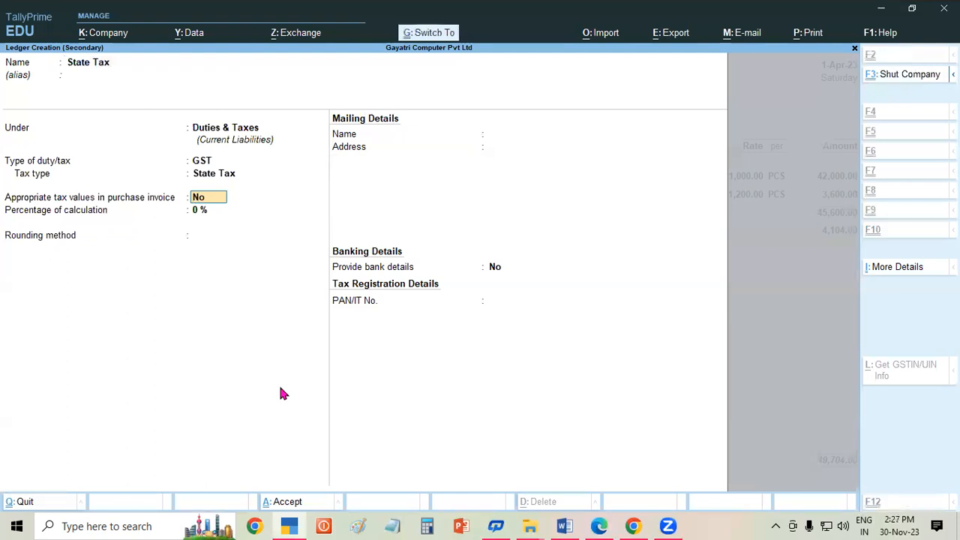
pyautogui.hotkey('ctrl', 'a')
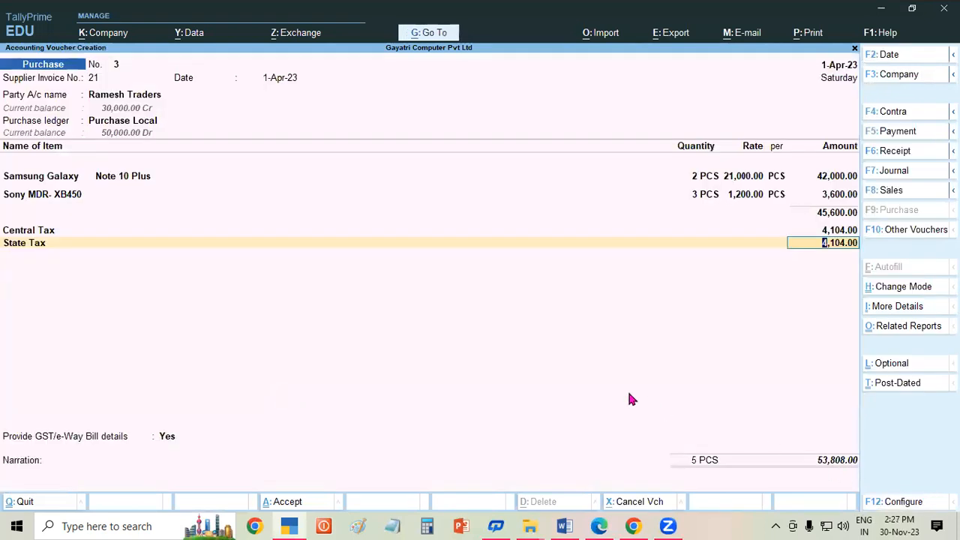
pyautogui.click(606, 521)
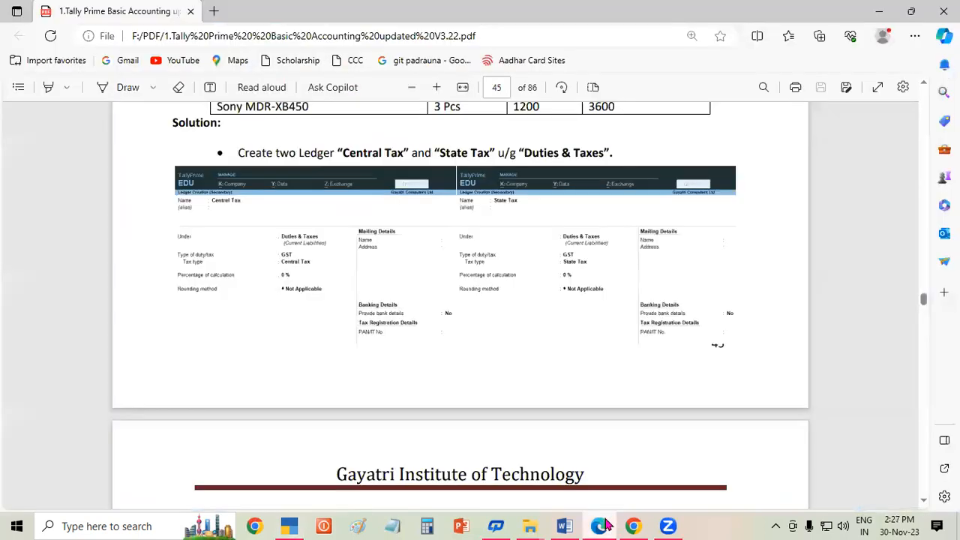
pyautogui.scroll(-5, 927, 505)
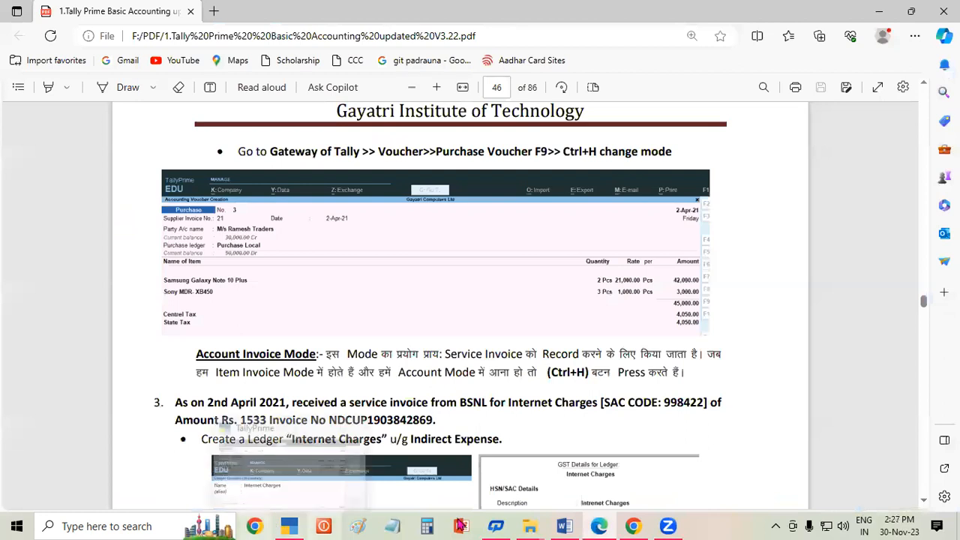
pyautogui.click(297, 525)
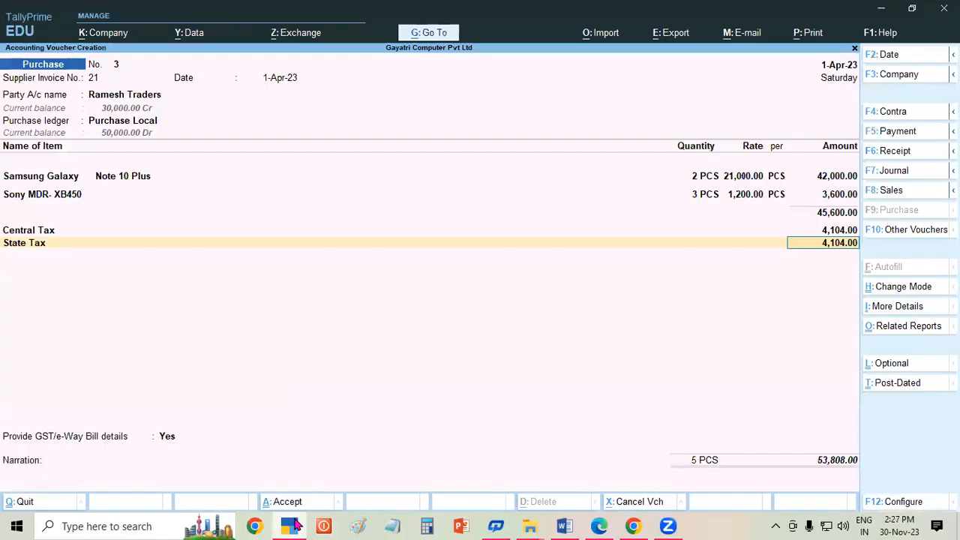
pyautogui.click(603, 525)
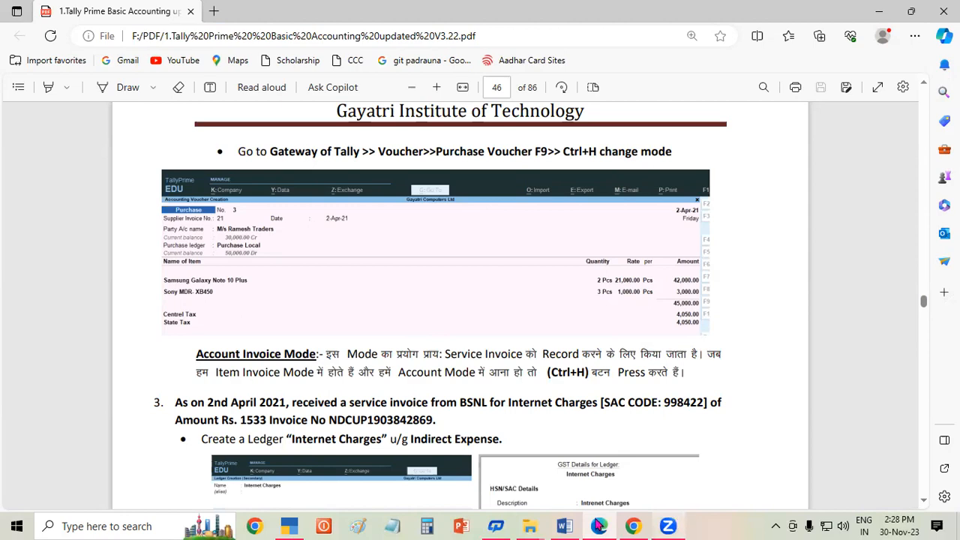
pyautogui.click(283, 525)
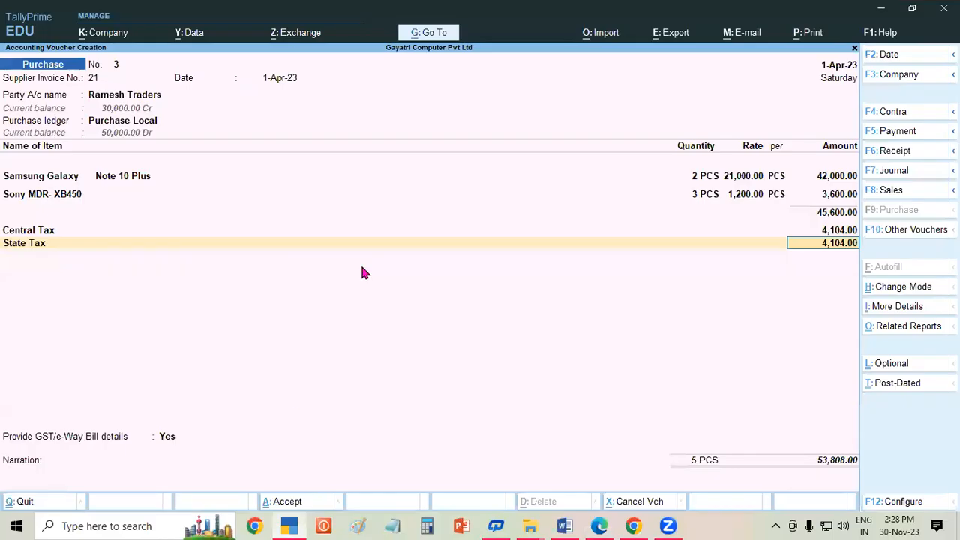
# - Change the Sony MDR-XB450 rate to 1,000 and save purchase voucher No. 3
pyautogui.press('BackSpace')
pyautogui.press('BackSpace')
pyautogui.press('BackSpace')
pyautogui.press('BackSpace')
pyautogui.press('BackSpace')
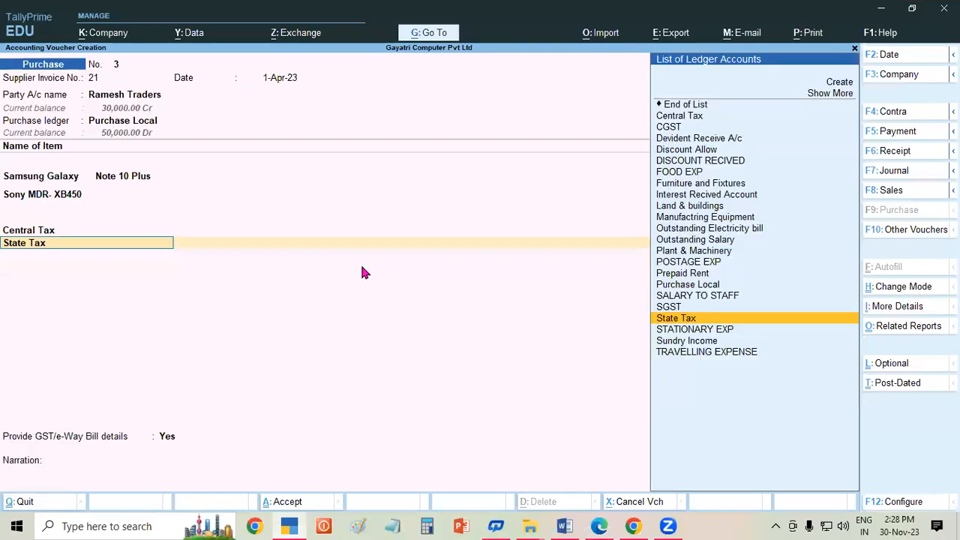
pyautogui.press('Return')
pyautogui.press('Return')
pyautogui.press('Return')
pyautogui.press('Return')
pyautogui.press('BackSpace')
pyautogui.write('1,000')
pyautogui.press('Return')
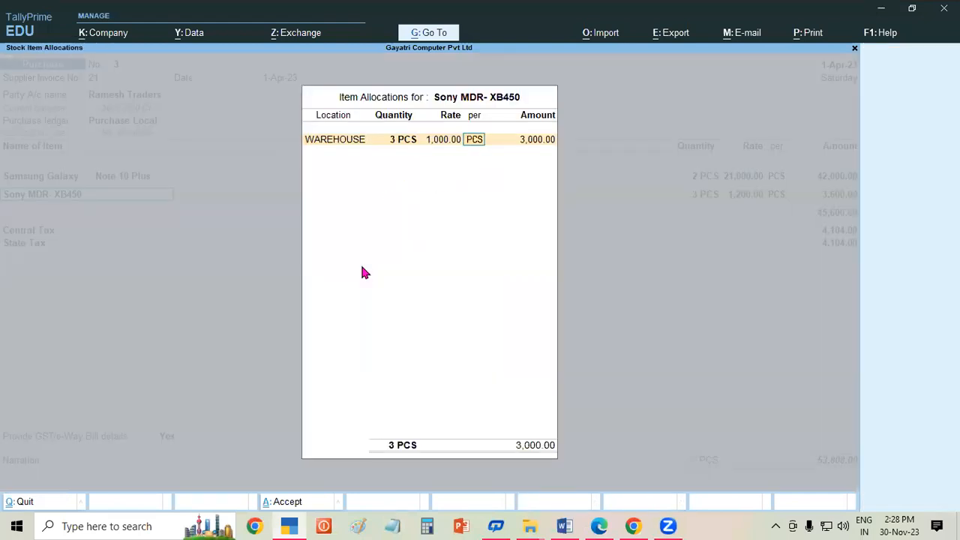
pyautogui.press('Return')
pyautogui.press('Return')
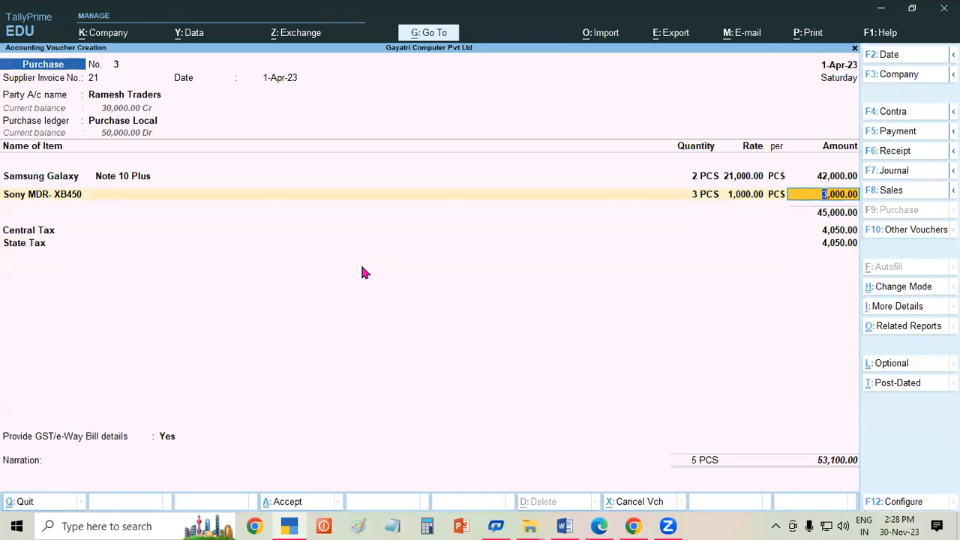
pyautogui.press('ctrl')
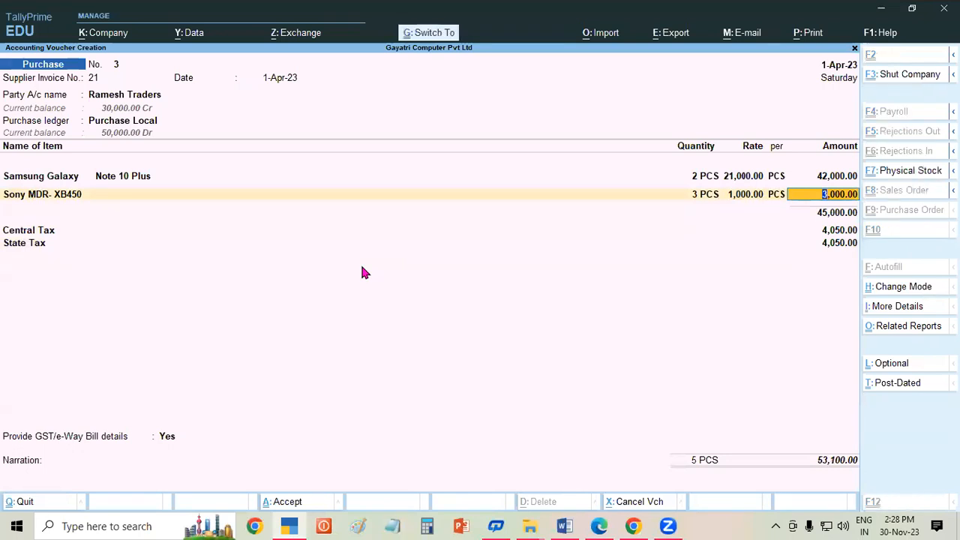
pyautogui.hotkey('ctrl', 'a')
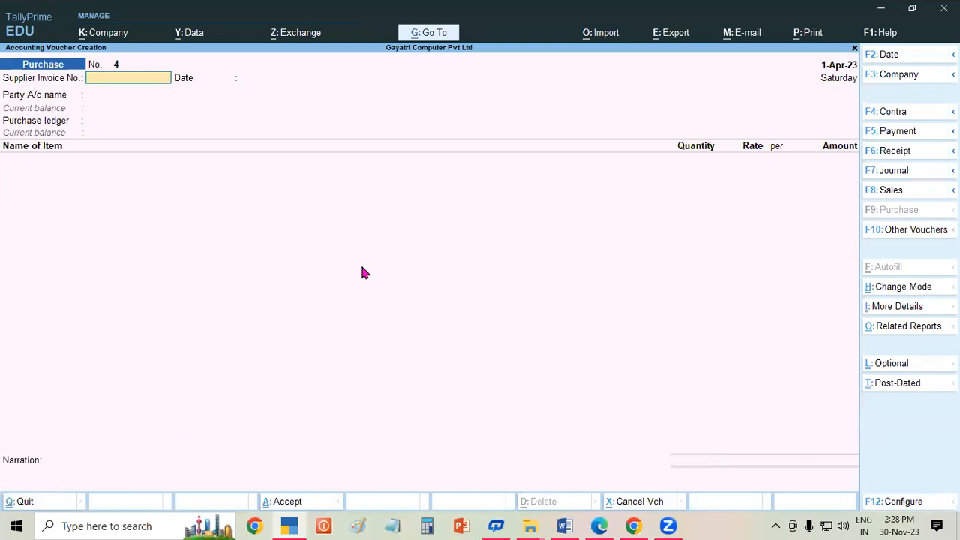
# - Bring up the tutorial PDF in Edge at the BSNL internet-charges exercise
pyautogui.click(600, 526)
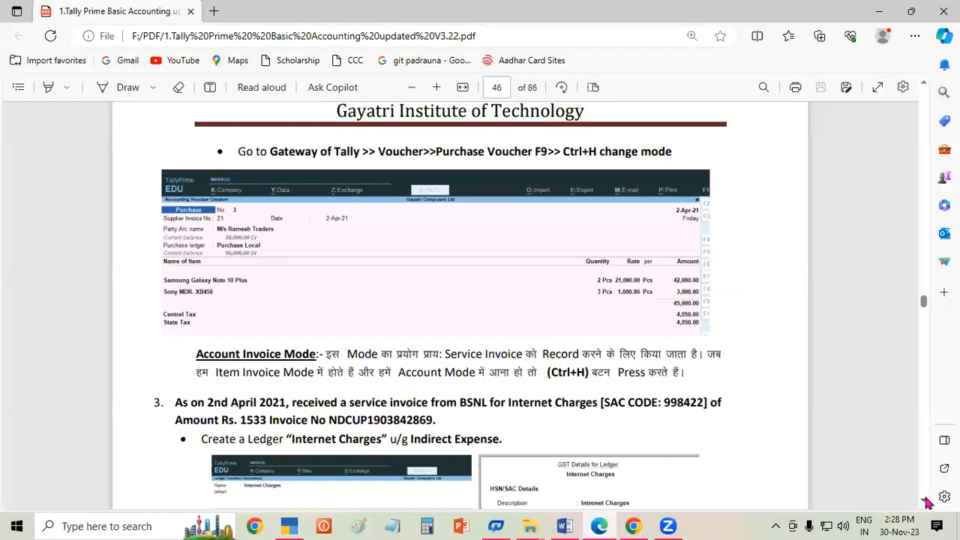
pyautogui.scroll(-3, 928, 503)
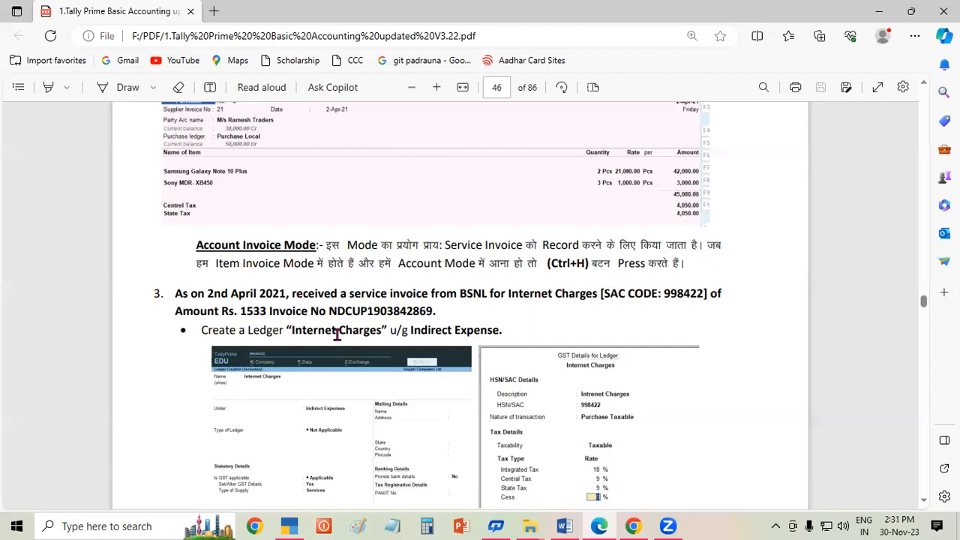
# - Read the BSNL ledger and voucher bullets in the PDF, then return to TallyPrime voucher No. 4
pyautogui.moveTo(411, 330); pyautogui.dragTo(430, 332)
pyautogui.click(546, 331)
pyautogui.scroll(-4, 922, 501)
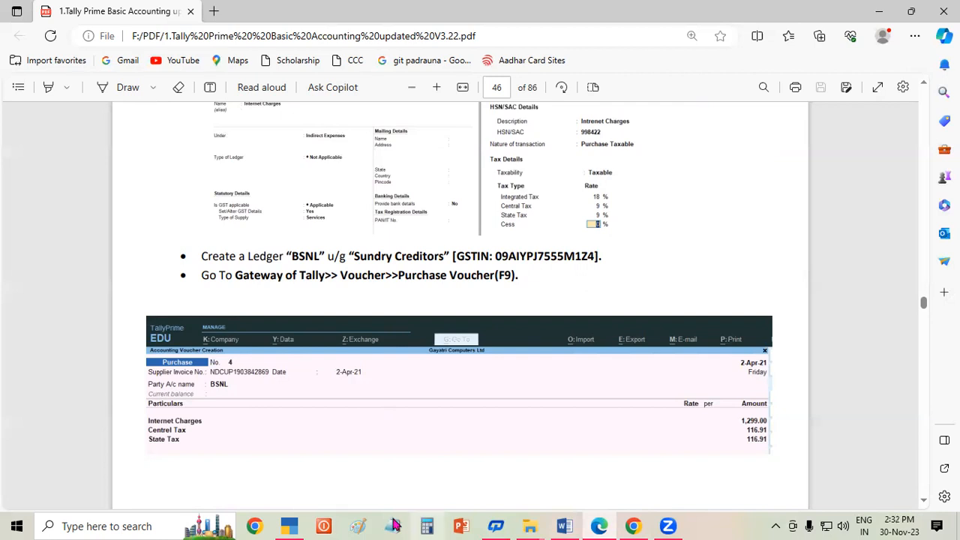
pyautogui.click(289, 526)
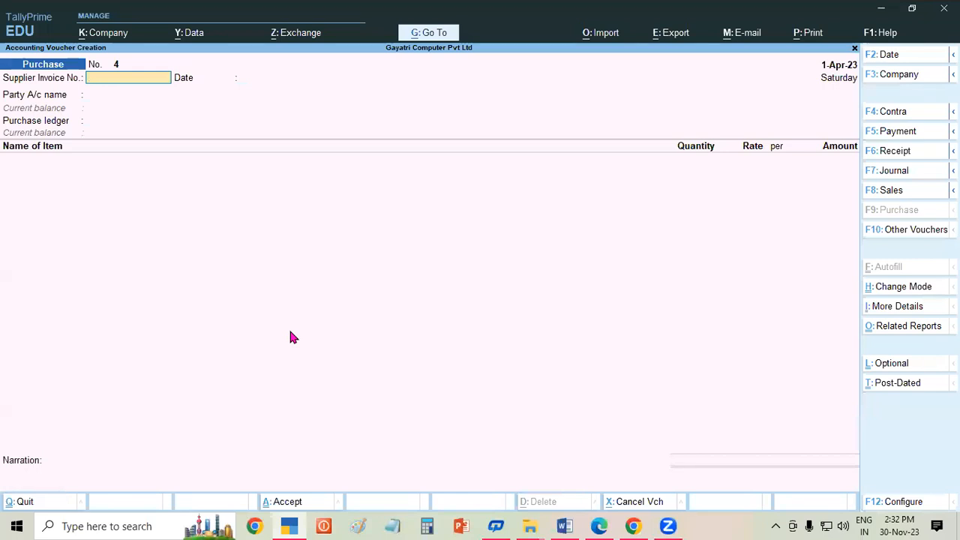
# - Switch purchase voucher No. 4 to Accounting Invoice mode with Ctrl+H
pyautogui.press('ctrl')
pyautogui.hotkey('ctrl', 'h')
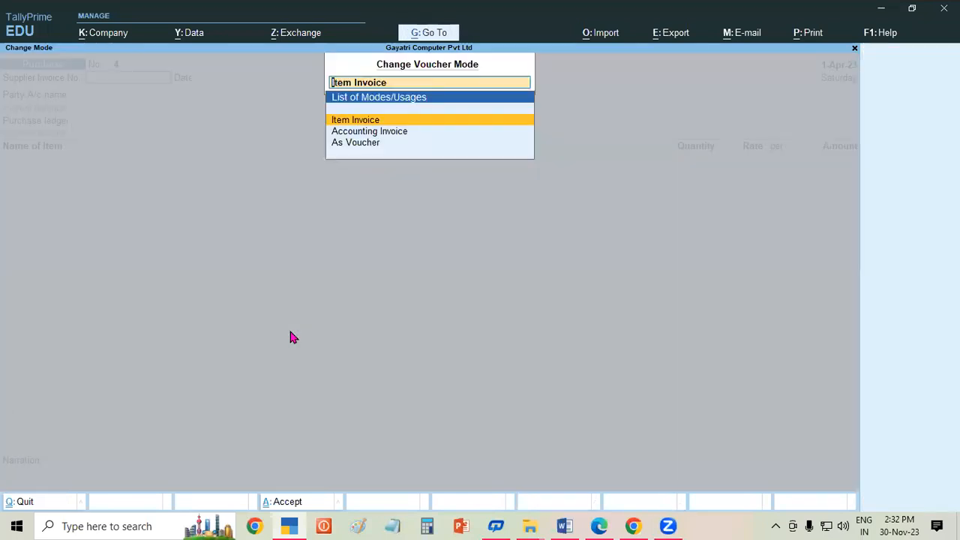
pyautogui.press('Down')
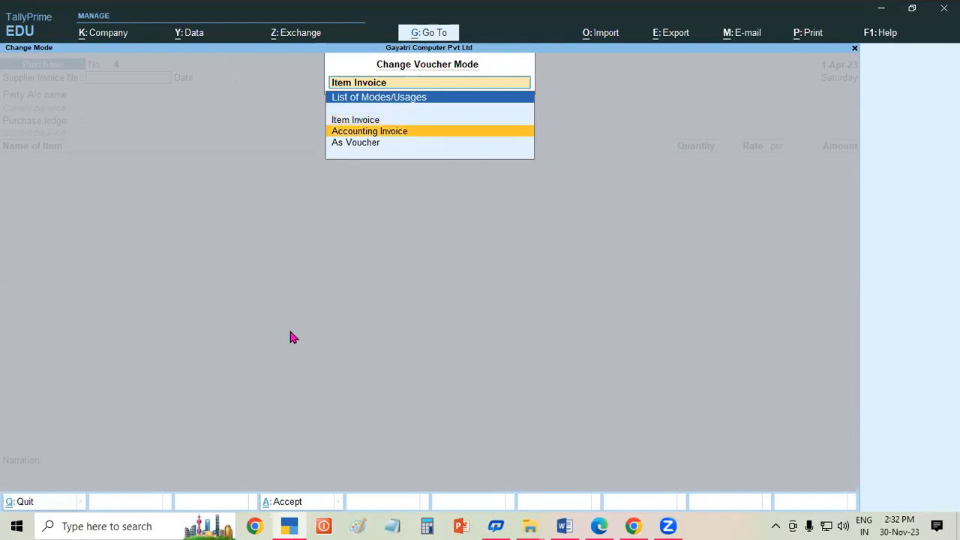
pyautogui.press('Return')
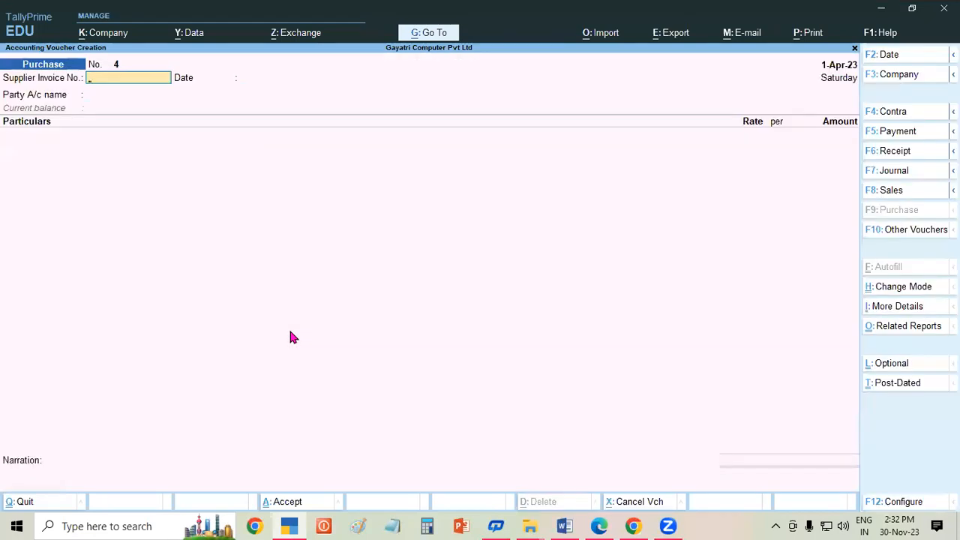
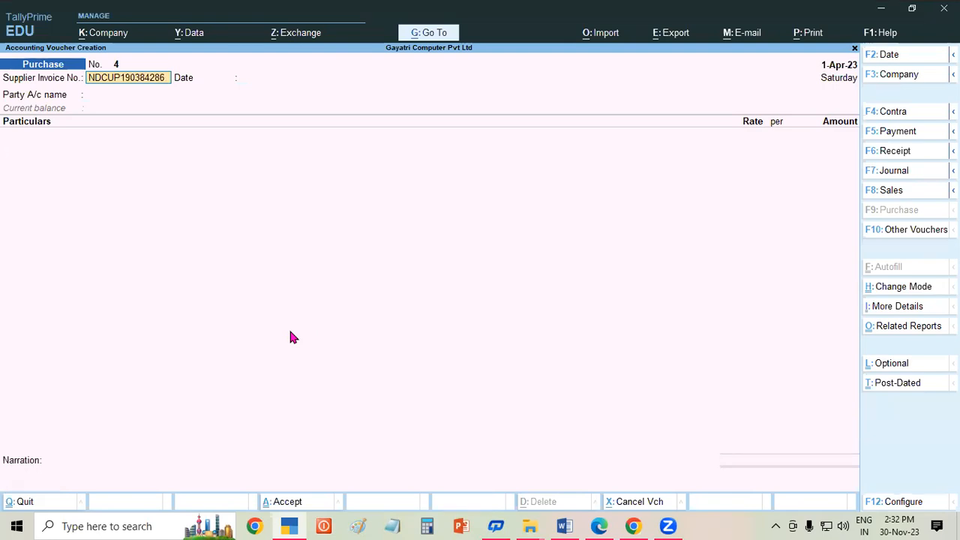
# - Enter BSNL's supplier invoice number in uppercase and keep the 1-Apr-23 date
pyautogui.press('Return')
pyautogui.press('Return')
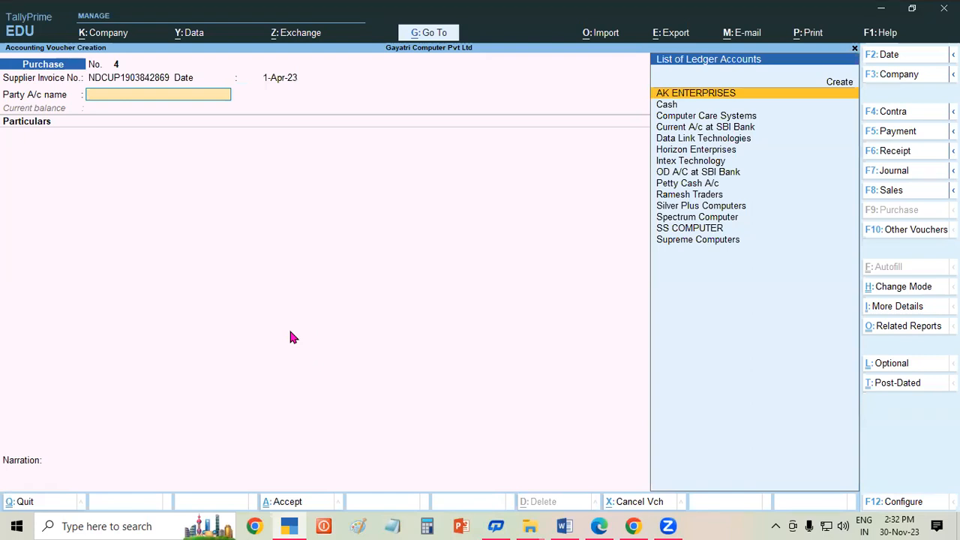
# - Start a new ledger named BSNL under Sundry Creditors
pyautogui.hotkey('alt', 'c')
pyautogui.write('BSNL')
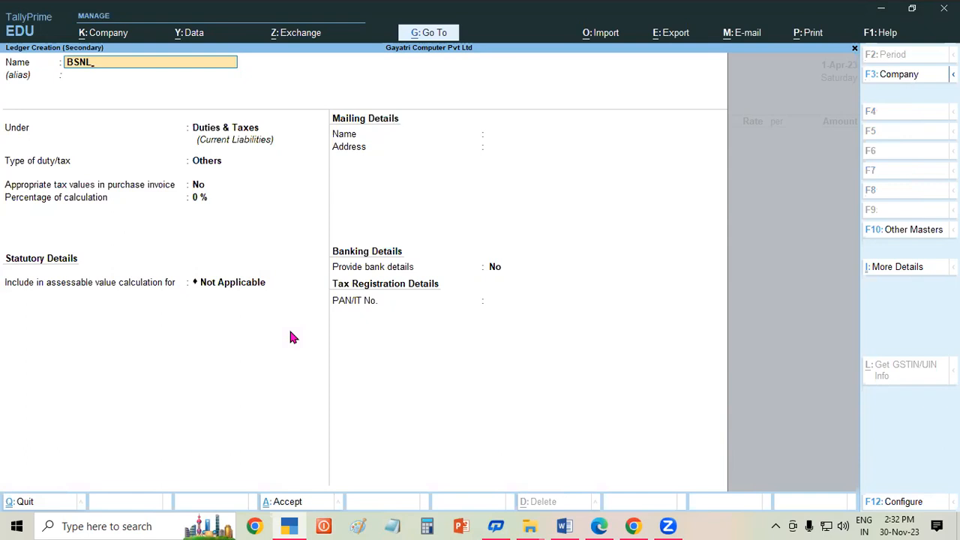
pyautogui.press('Return')
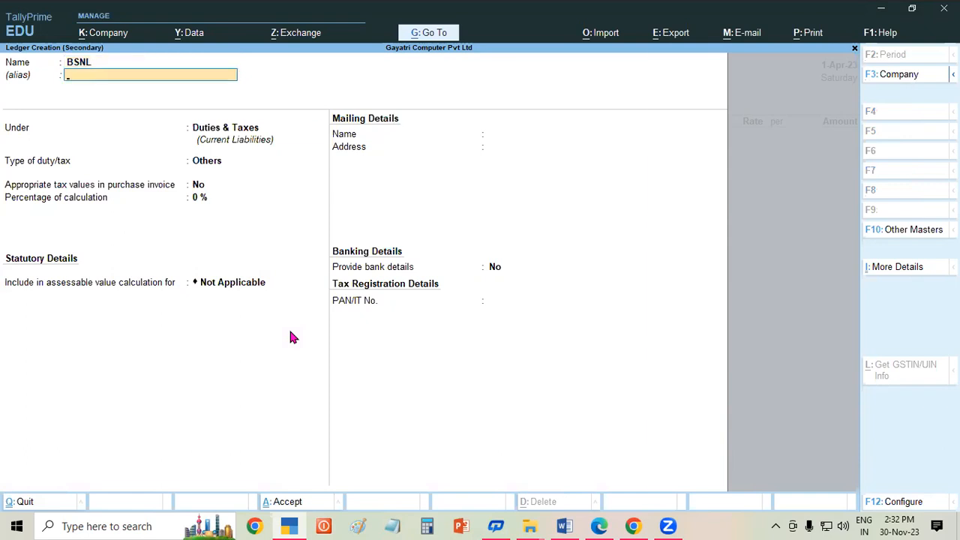
pyautogui.press('Return')
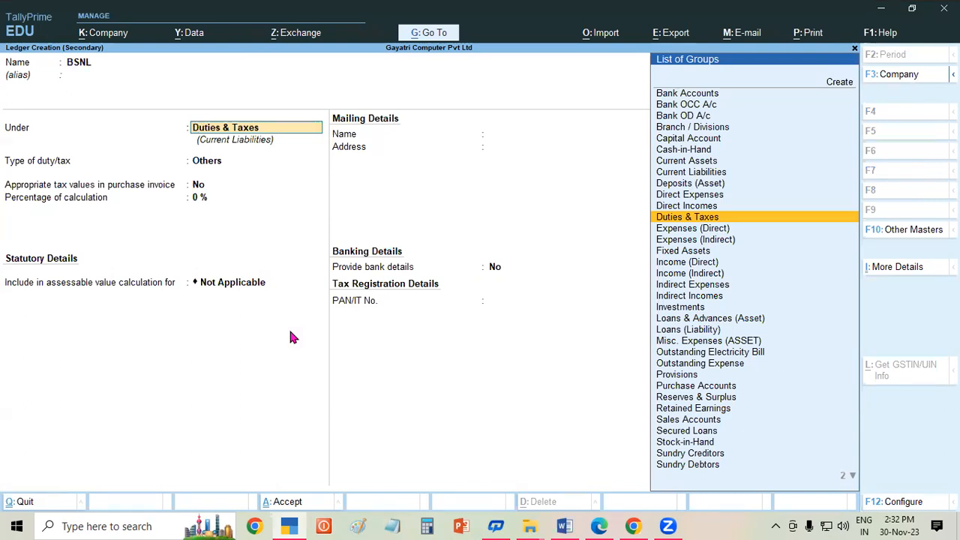
pyautogui.write('SUN')
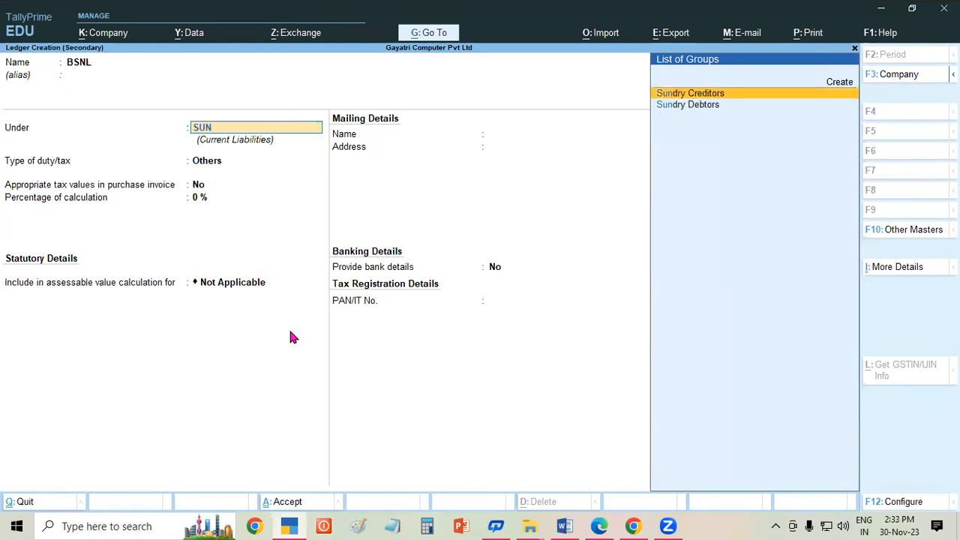
pyautogui.press('Return')
pyautogui.press('Return')
pyautogui.press('Return')
pyautogui.press('Return')
pyautogui.press('Return')
pyautogui.press('Return')
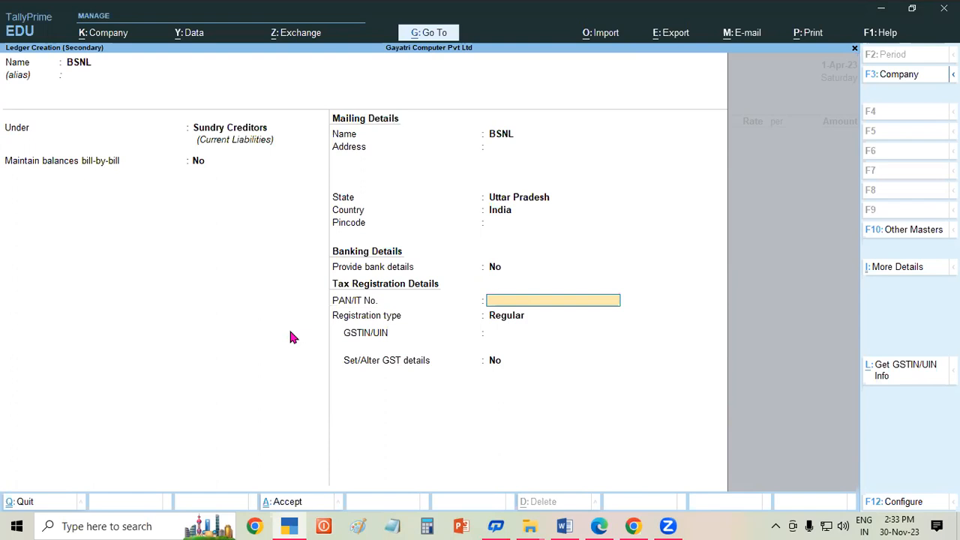
# - Enter BSNL's GSTIN under Regular registration and save the ledger
pyautogui.press('Return')
pyautogui.press('Return')
pyautogui.press('Return')
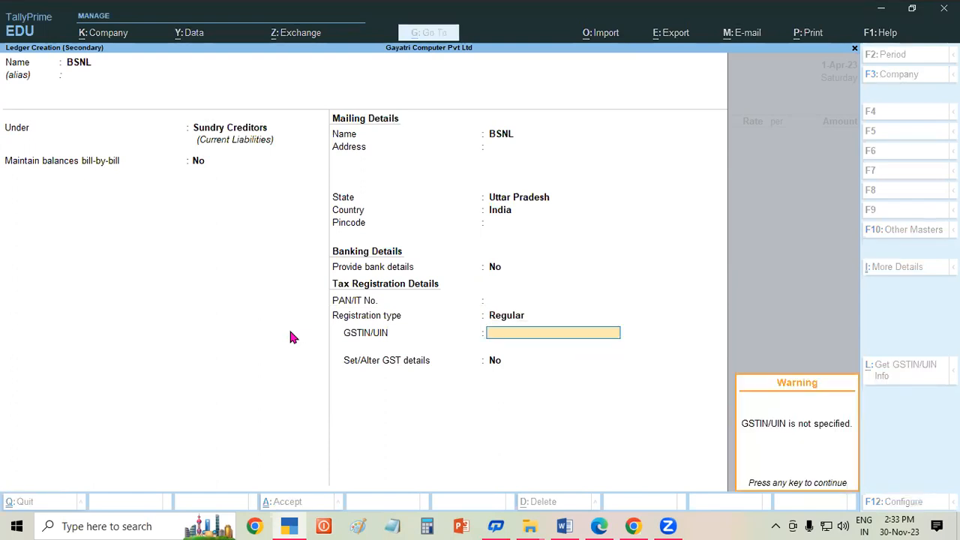
pyautogui.press('Return')
pyautogui.press('Up')
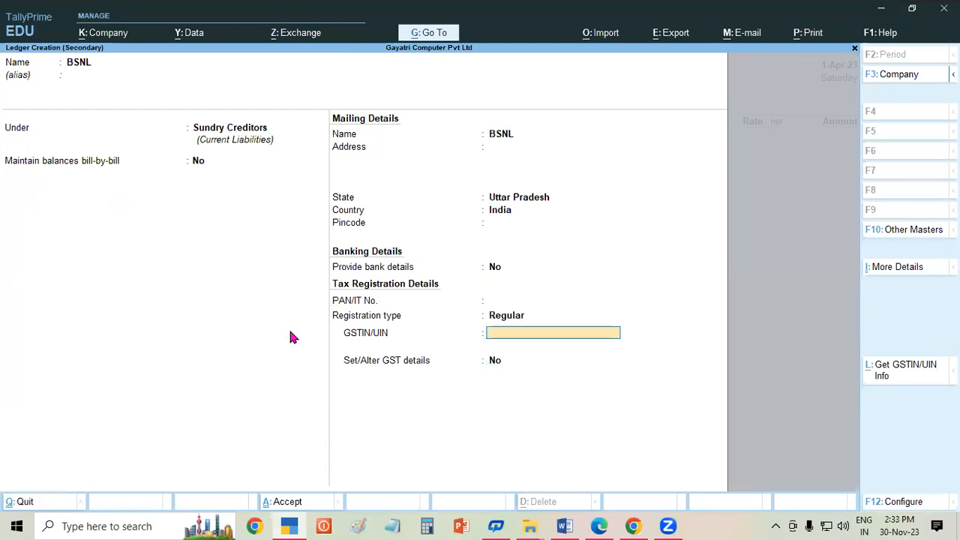
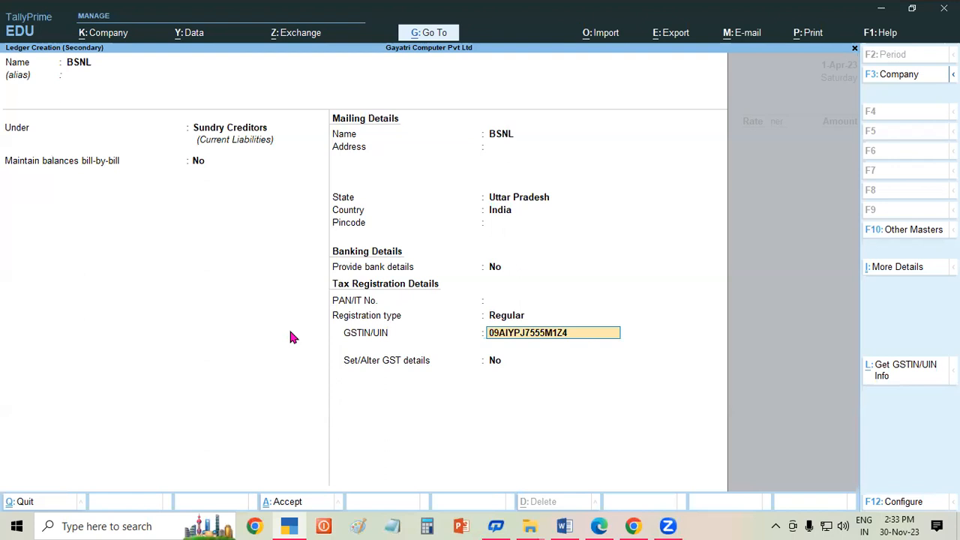
pyautogui.press('Return')
pyautogui.press('Return')
pyautogui.press('Return')
pyautogui.press('Return')
pyautogui.press('Return')
pyautogui.press('Return')
pyautogui.press('Return')
pyautogui.press('Return')
pyautogui.press('Return')
pyautogui.press('Return')
pyautogui.press('Return')
pyautogui.press('Return')
pyautogui.press('Return')
pyautogui.press('Return')
pyautogui.press('Return')
pyautogui.press('Return')
pyautogui.press('Return')
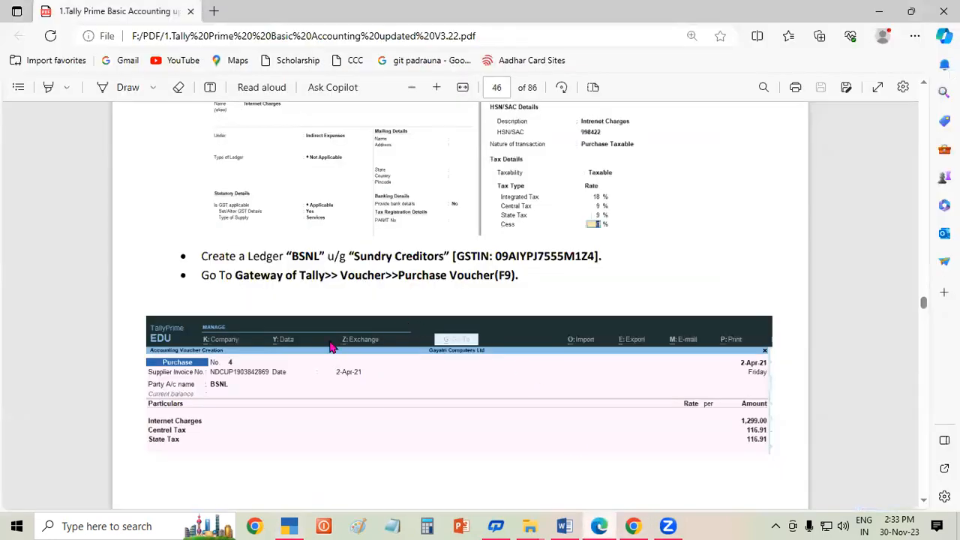
# - Scroll the PDF up to the Internet Charges ledger settings, then return to TallyPrime
pyautogui.scroll(2, 480, 300)
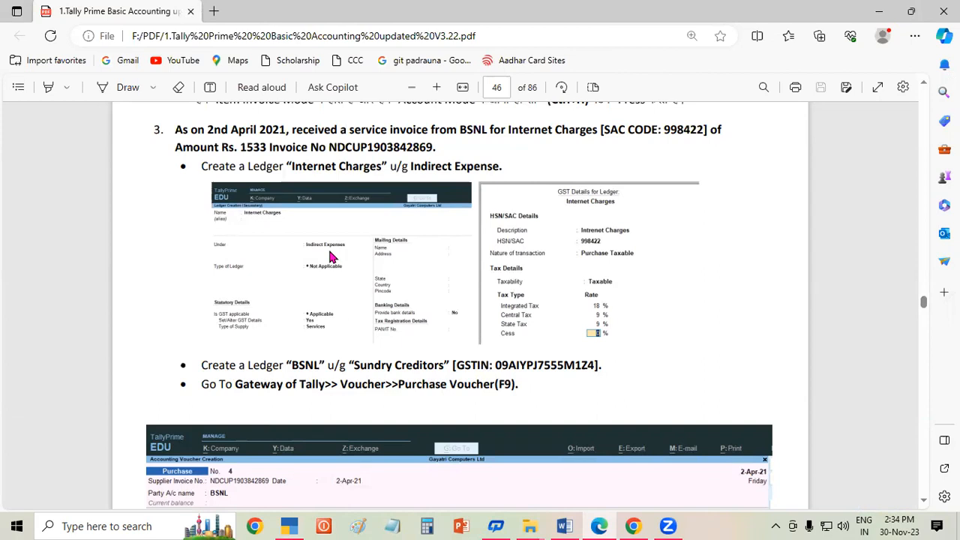
pyautogui.click(598, 525)
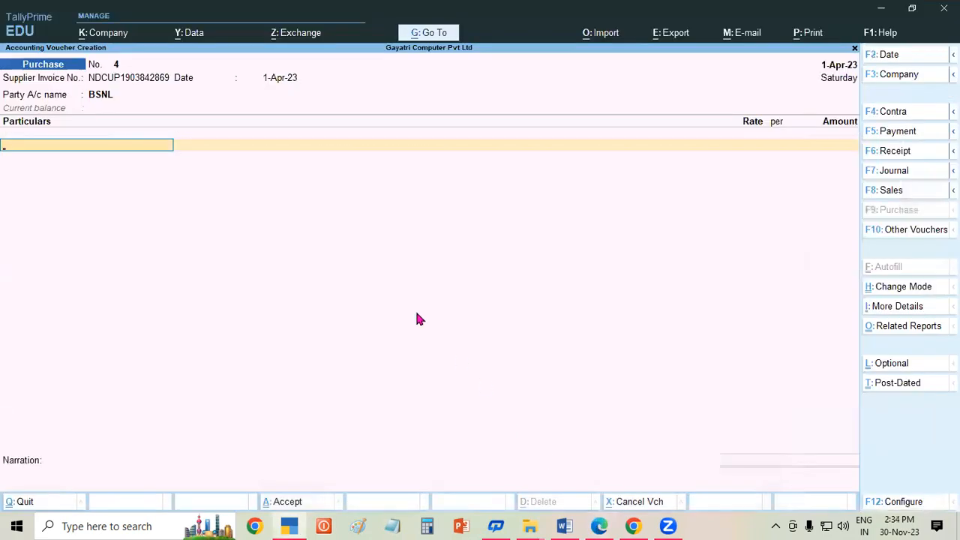
# - Create an 'INTERNET CHARGES' ledger under Indirect Expenses with GST details enabled
pyautogui.hotkey('alt', 'c')
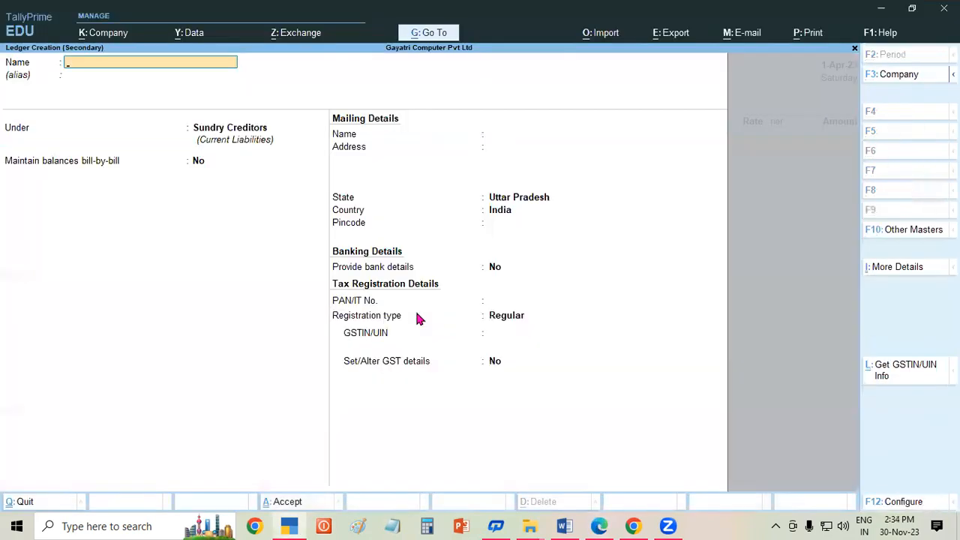
pyautogui.write('INTERNET CHARGES')
pyautogui.press('Return')
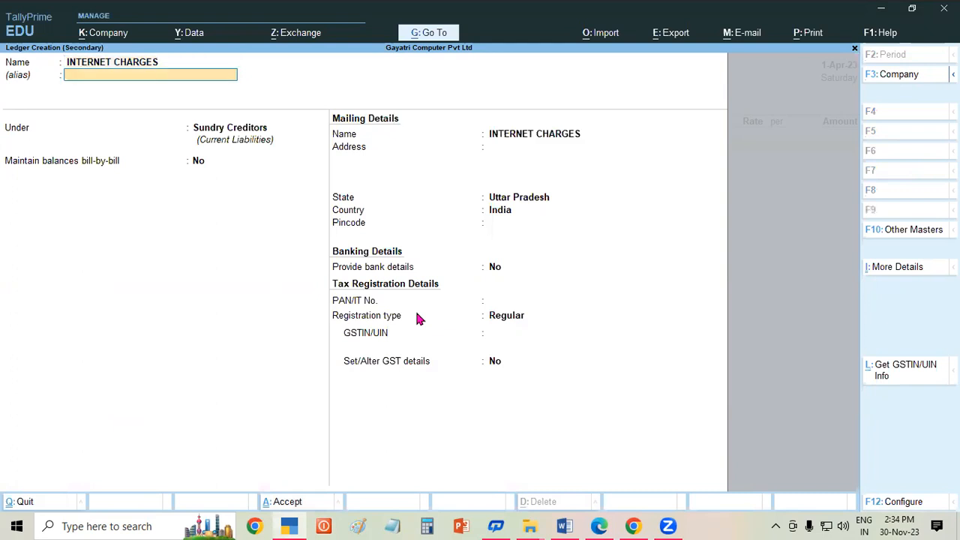
pyautogui.press('Return')
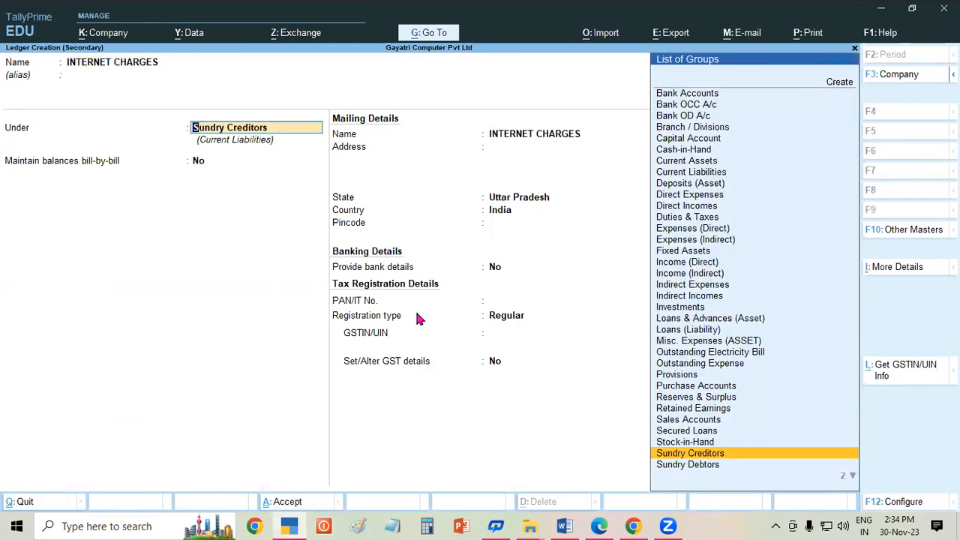
pyautogui.write('IND')
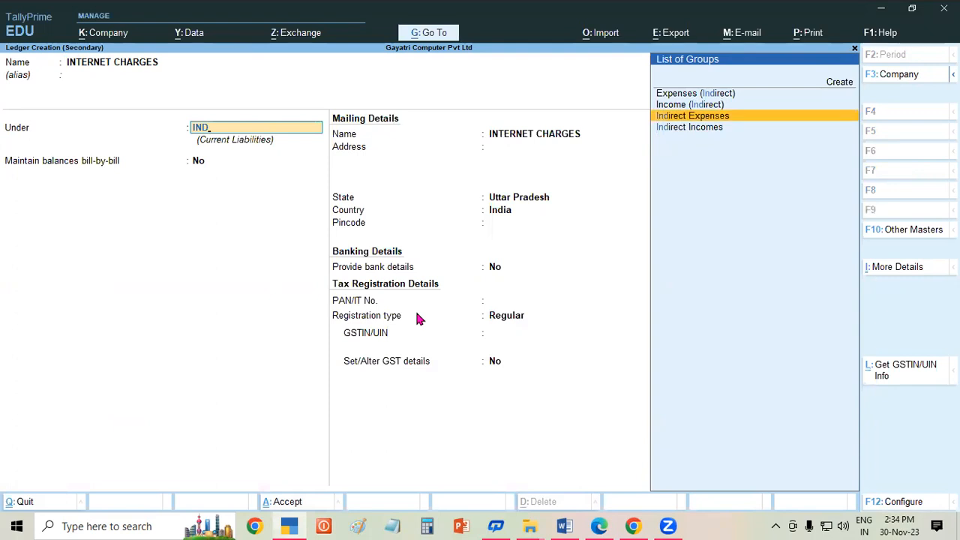
pyautogui.press('Return')
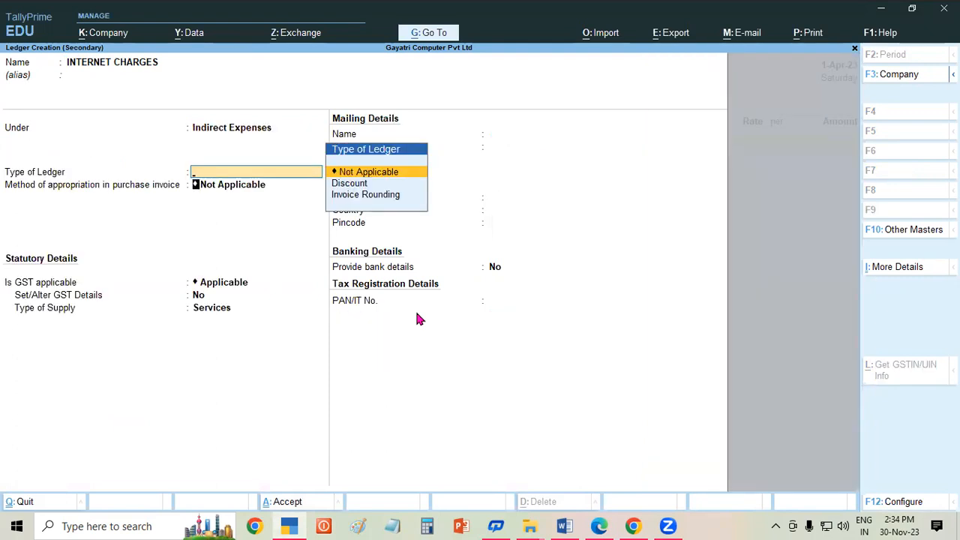
pyautogui.press('Return')
pyautogui.press('Return')
pyautogui.press('Return')
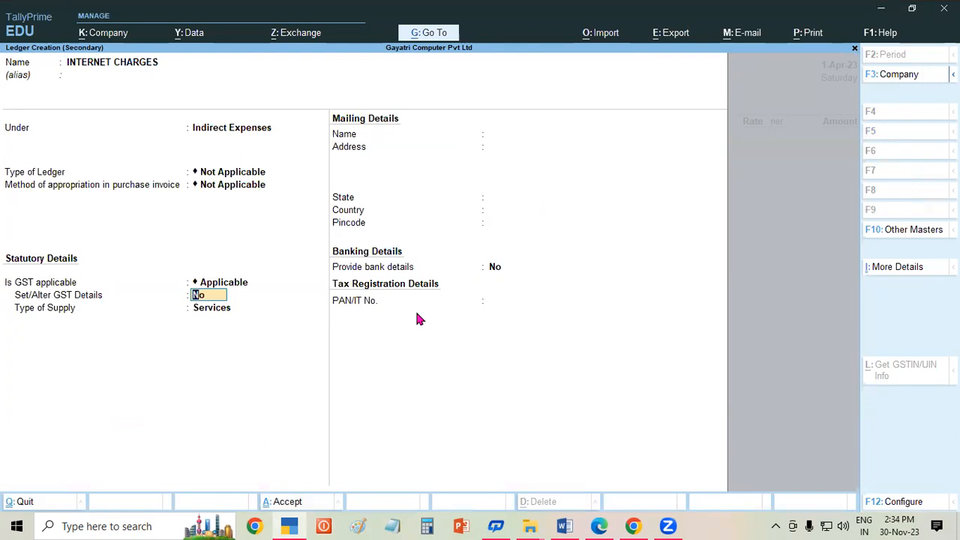
pyautogui.write('Y')
pyautogui.press('Return')
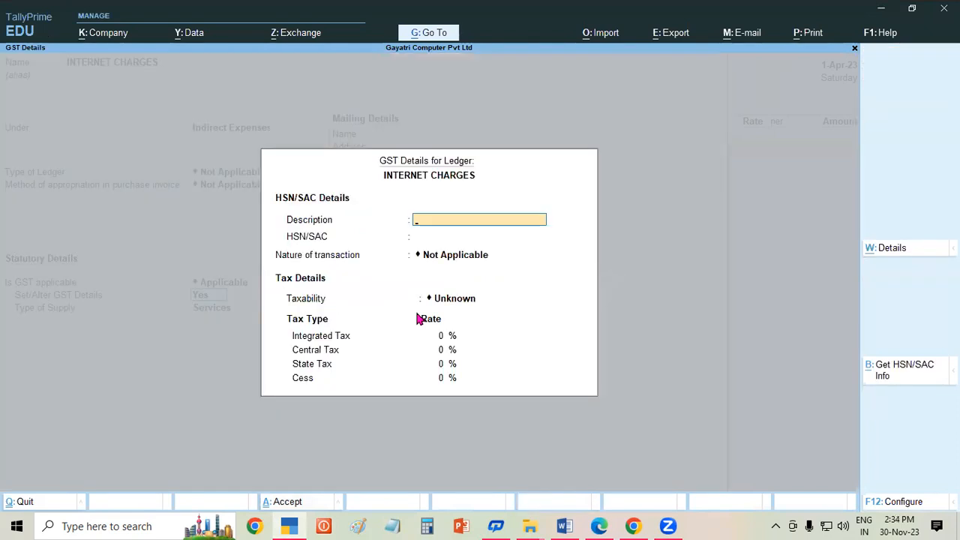
# - Give it description INTERNET CHARGES, SAC 998422, Purchase Taxable and 18% integrated tax
pyautogui.write('INTERNET CHARGES')
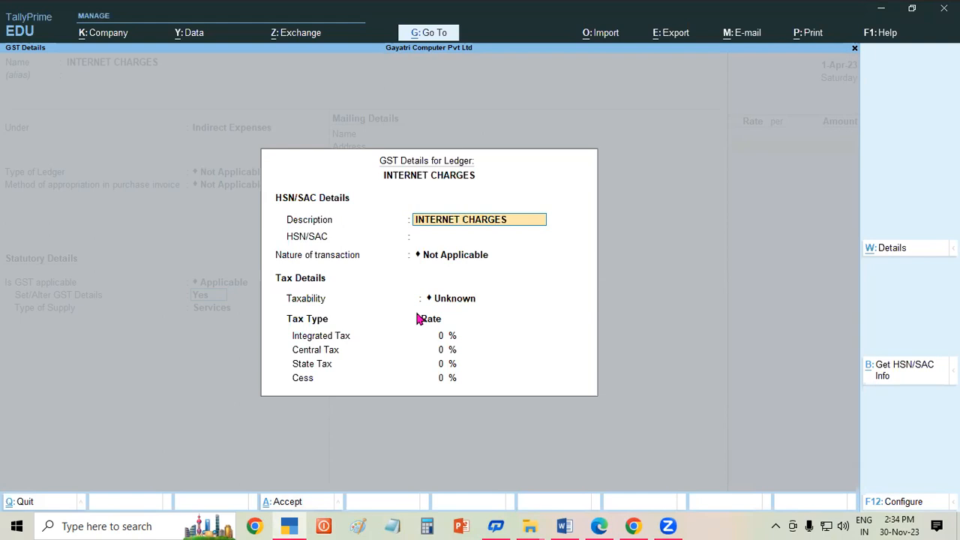
pyautogui.press('Return')
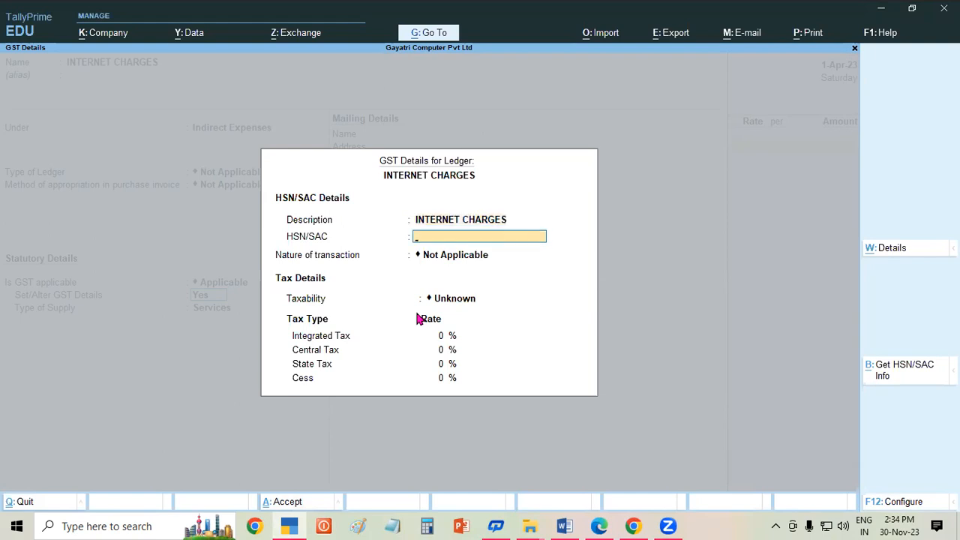
pyautogui.write('998422')
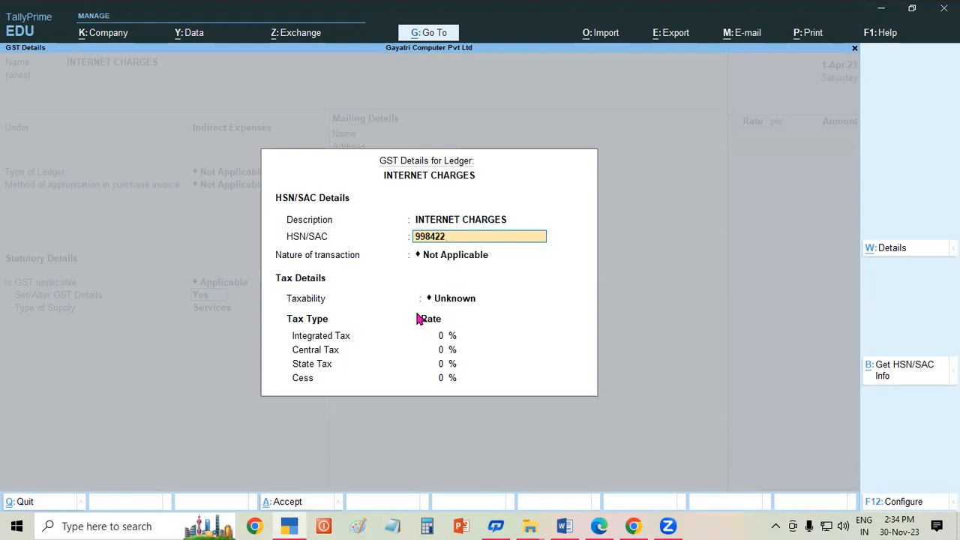
pyautogui.press('Return')
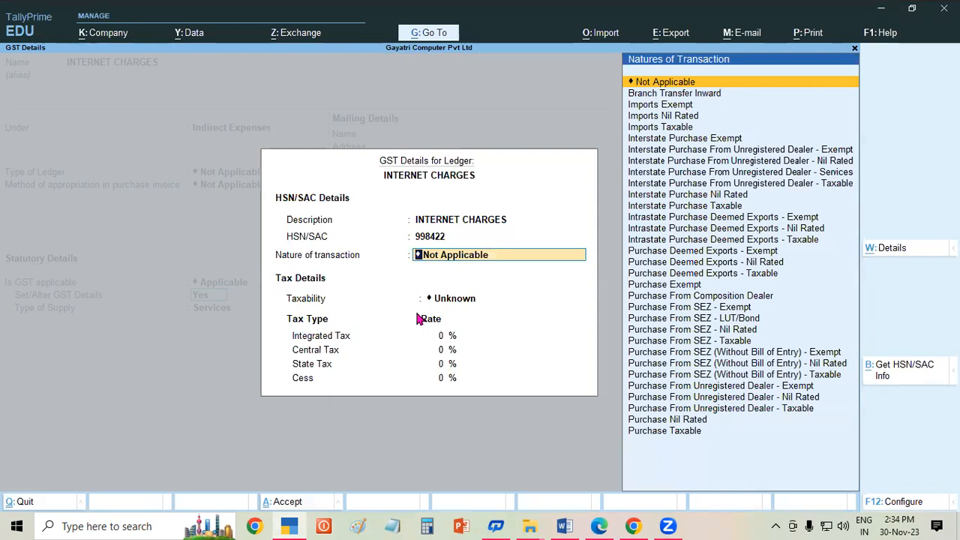
pyautogui.write('P')
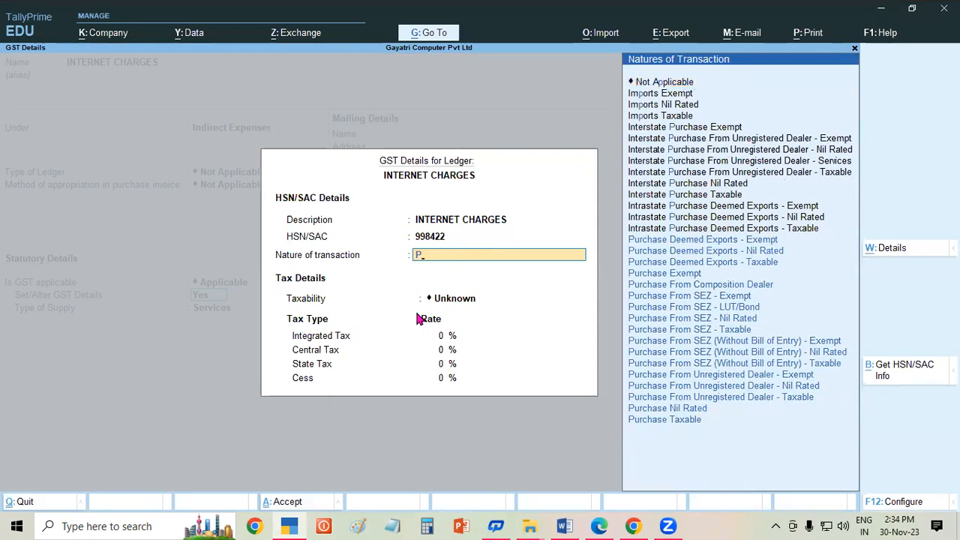
pyautogui.press('Down')
pyautogui.press('Down')
pyautogui.press('Down')
pyautogui.press('Down')
pyautogui.press('Down')
pyautogui.press('Down')
pyautogui.press('Down')
pyautogui.press('Down')
pyautogui.press('Down')
pyautogui.press('Down')
pyautogui.press('Down')
pyautogui.press('Down')
pyautogui.press('Down')
pyautogui.press('Down')
pyautogui.press('Down')
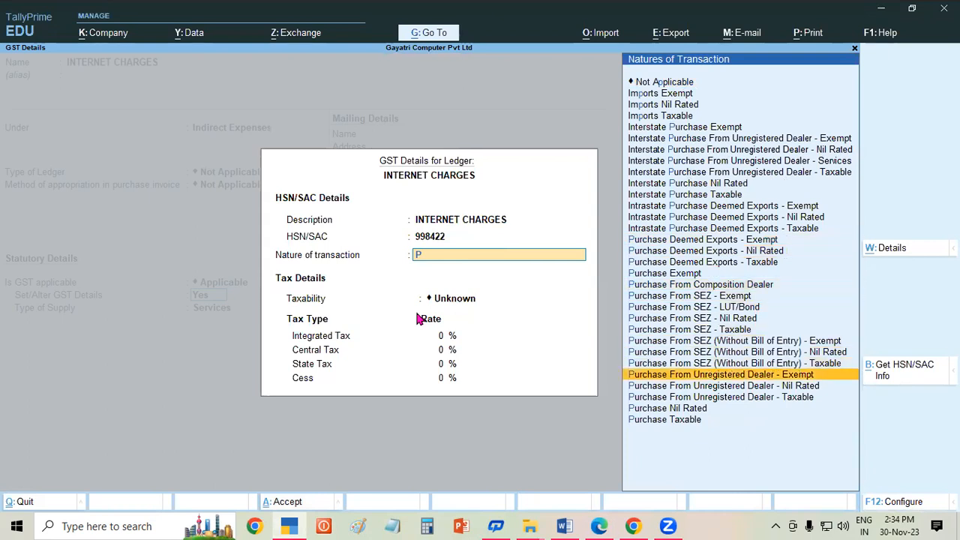
pyautogui.press('Down')
pyautogui.press('Return')
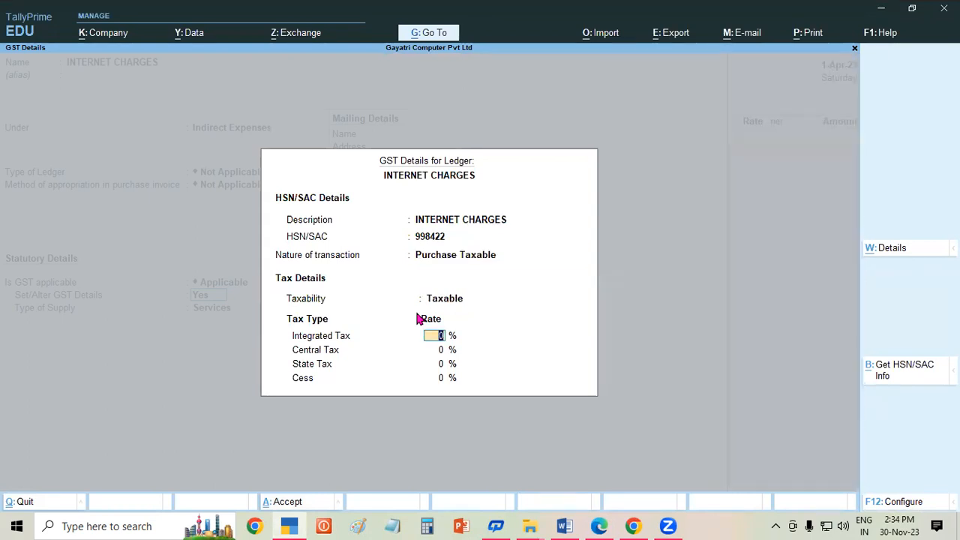
pyautogui.write('18')
pyautogui.press('Return')
pyautogui.press('Return')
pyautogui.press('Return')
pyautogui.press('Return')
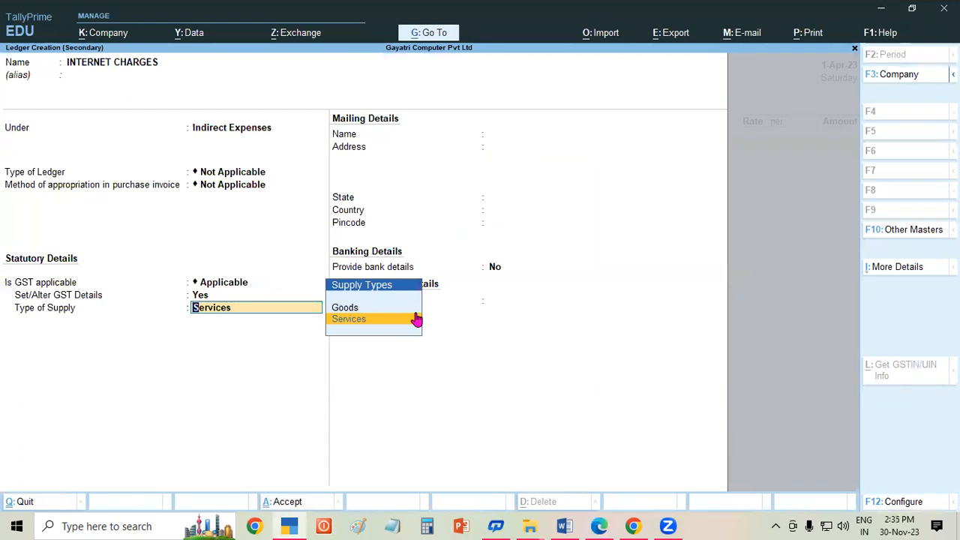
# - Save the ledger as a Services supply and enter 1,533 as the internet charges
pyautogui.press('Return')
pyautogui.press('Return')
pyautogui.press('Return')
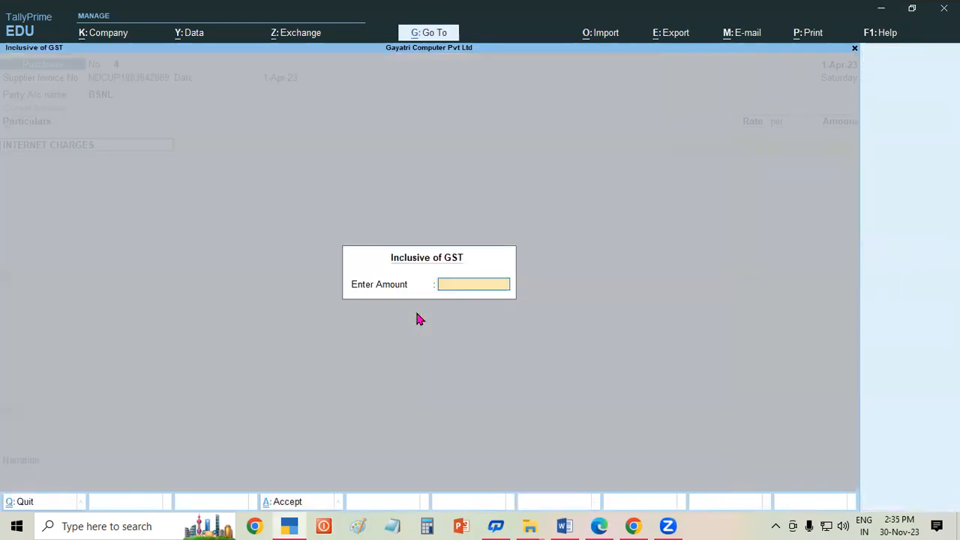
pyautogui.press('Return')
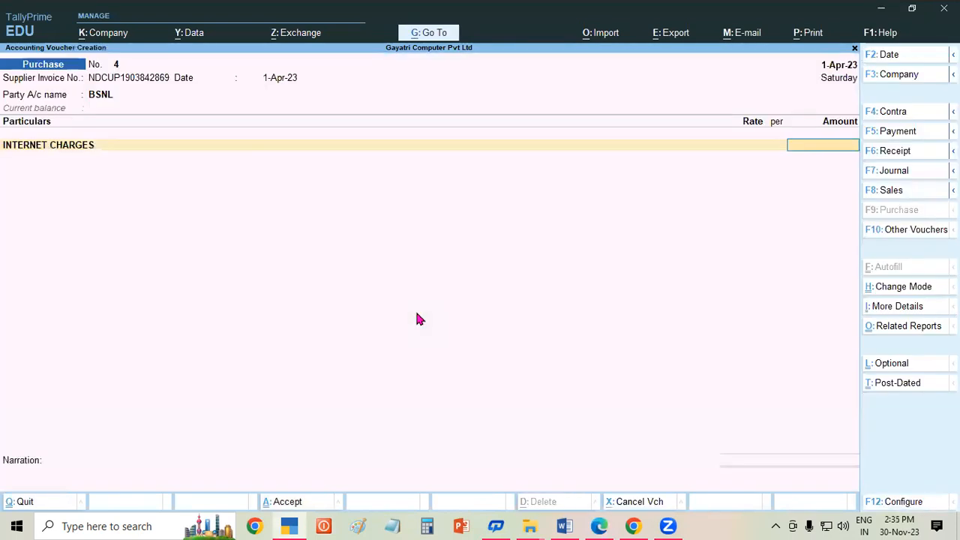
pyautogui.write('1533')
pyautogui.press('Return')
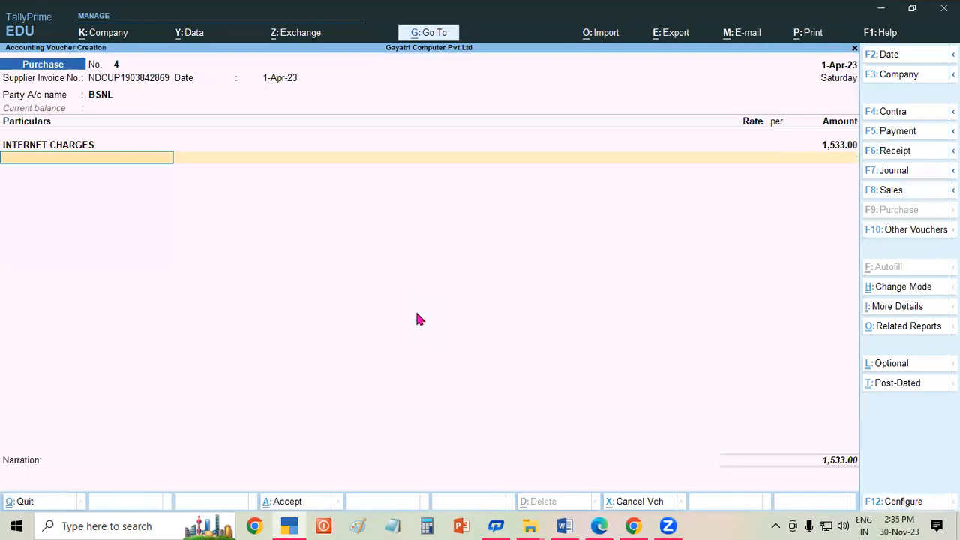
# - Add Central Tax and State Tax rows at 137.97 each
pyautogui.write('CE')
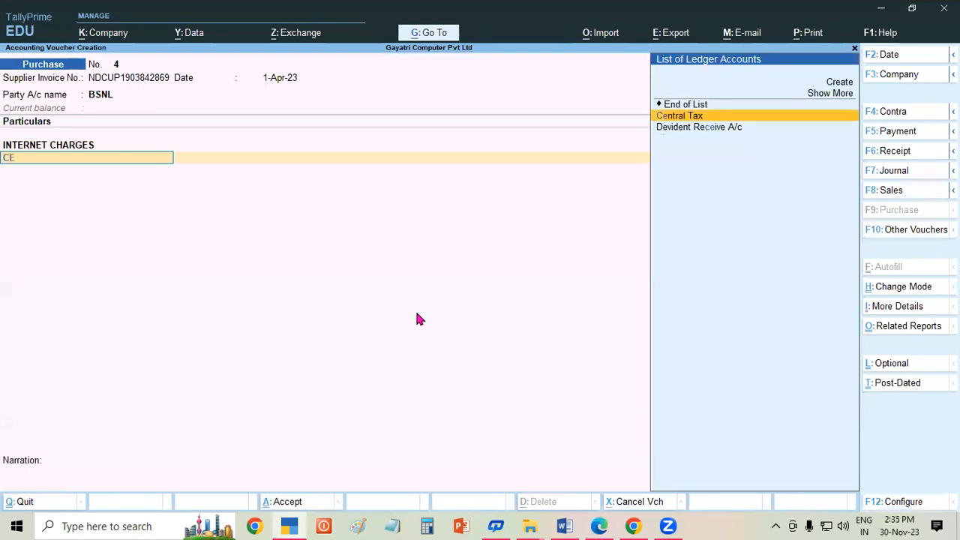
pyautogui.press('Return')
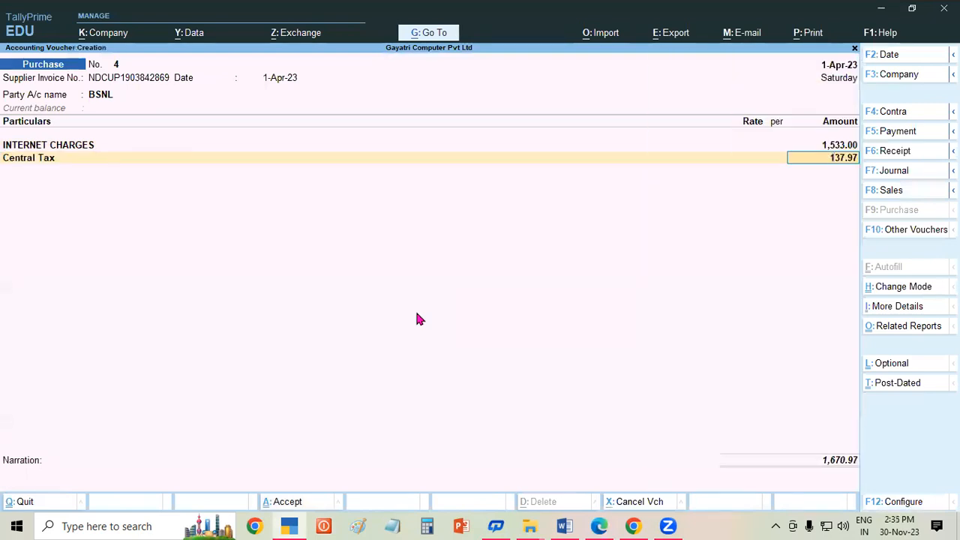
pyautogui.press('Return')
pyautogui.write('ST')
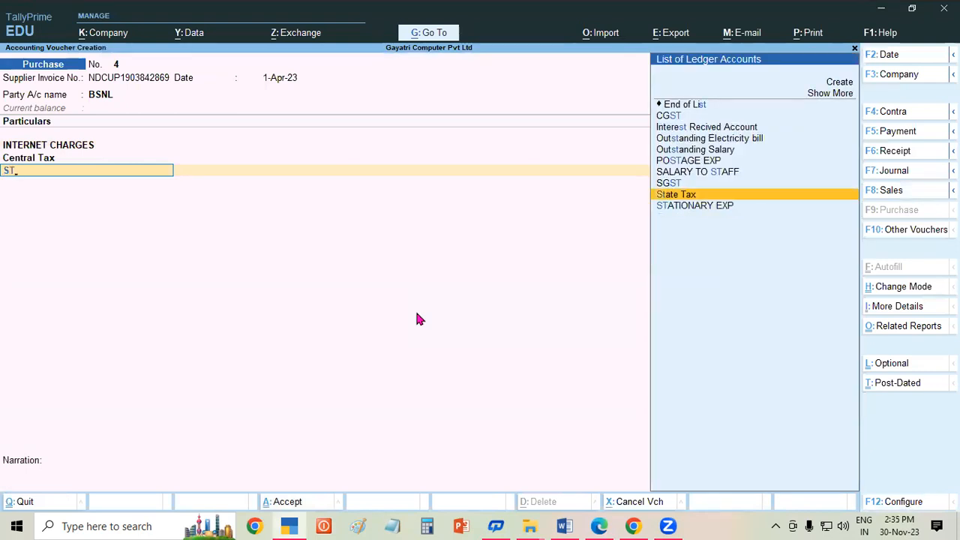
pyautogui.press('Return')
pyautogui.press('Return')
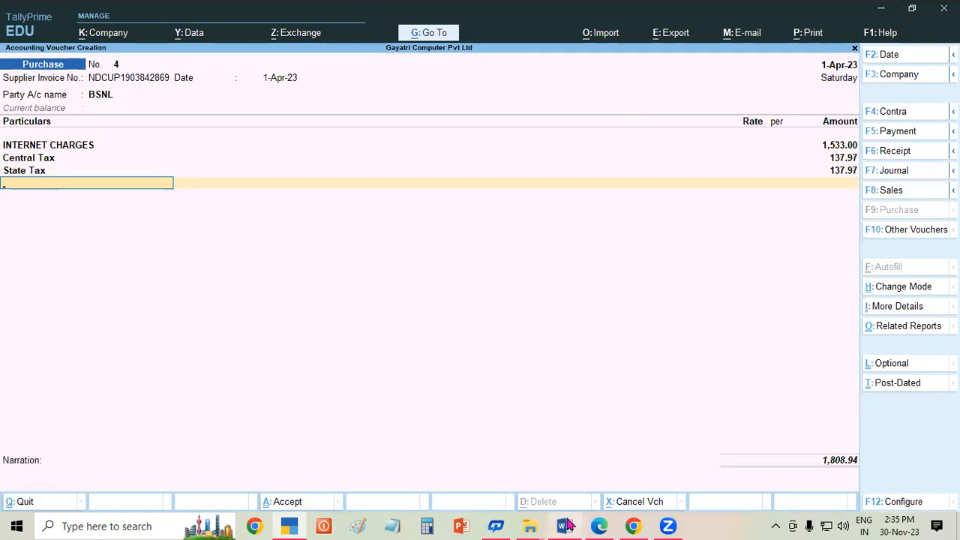
pyautogui.moveTo(612, 525)
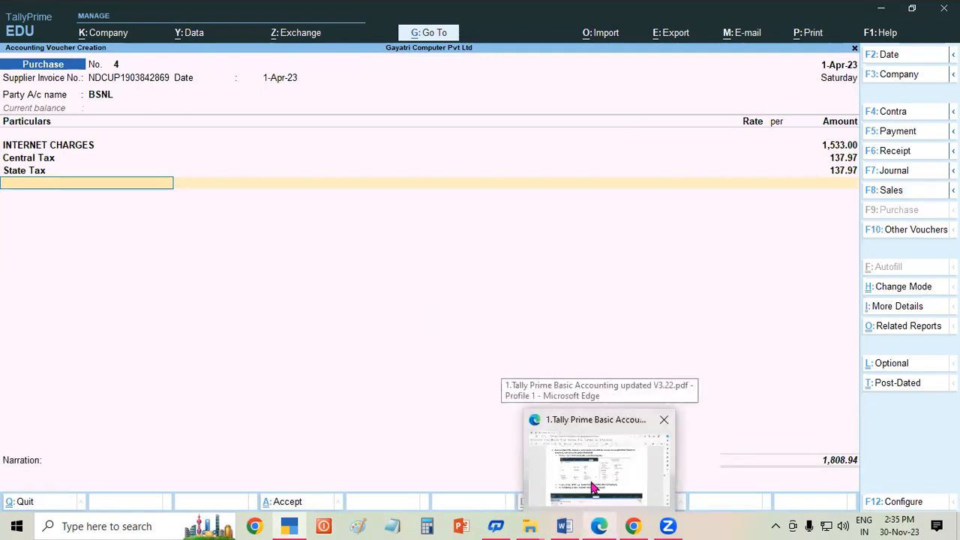
pyautogui.click(598, 461)
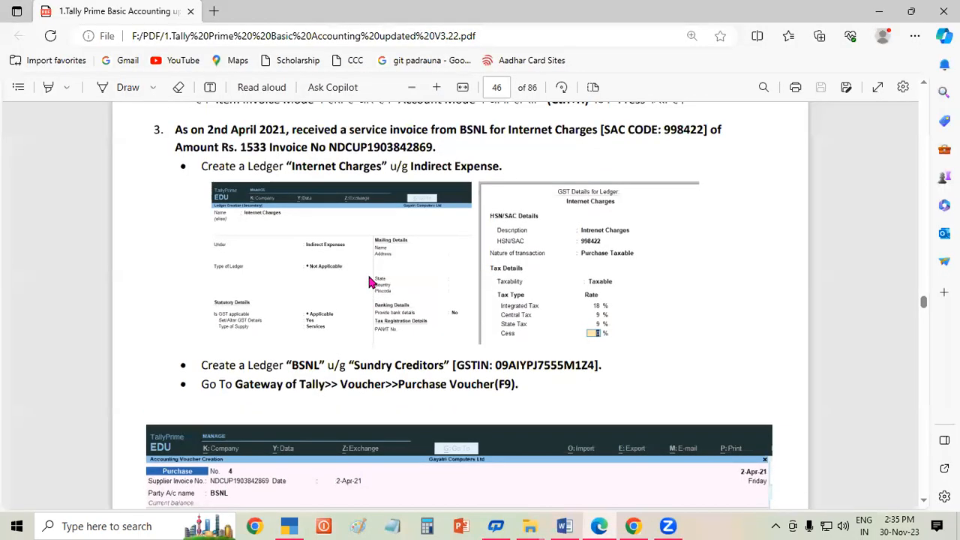
pyautogui.doubleClick(249, 148)
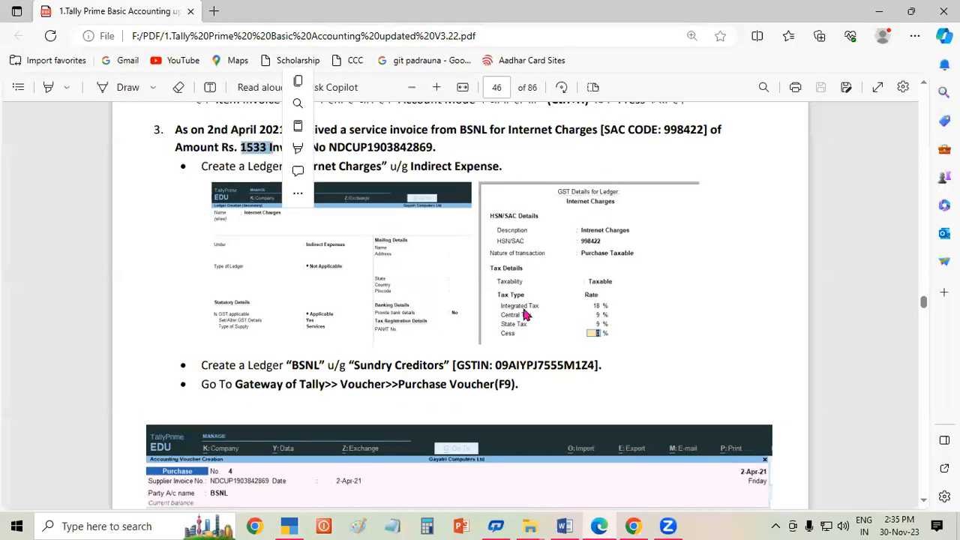
pyautogui.click(924, 501)
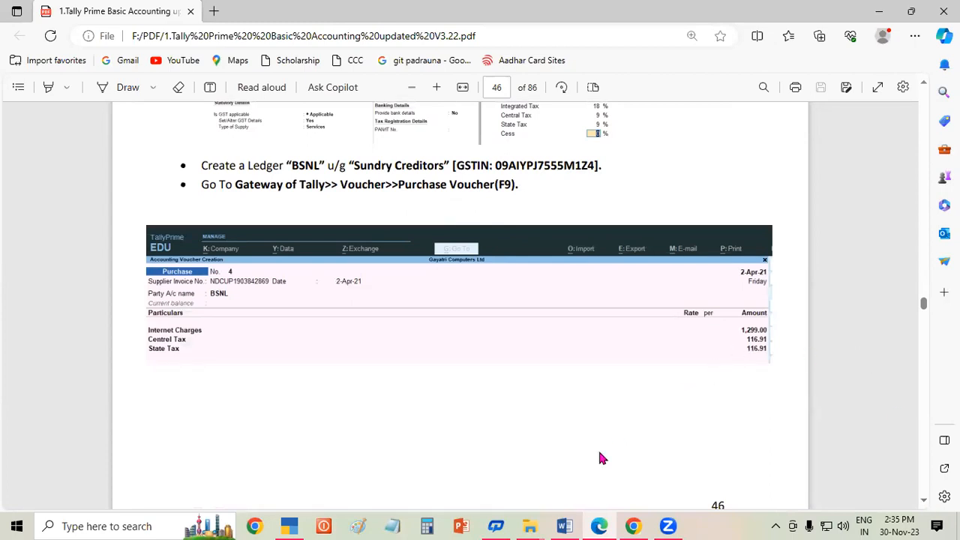
pyautogui.click(290, 526)
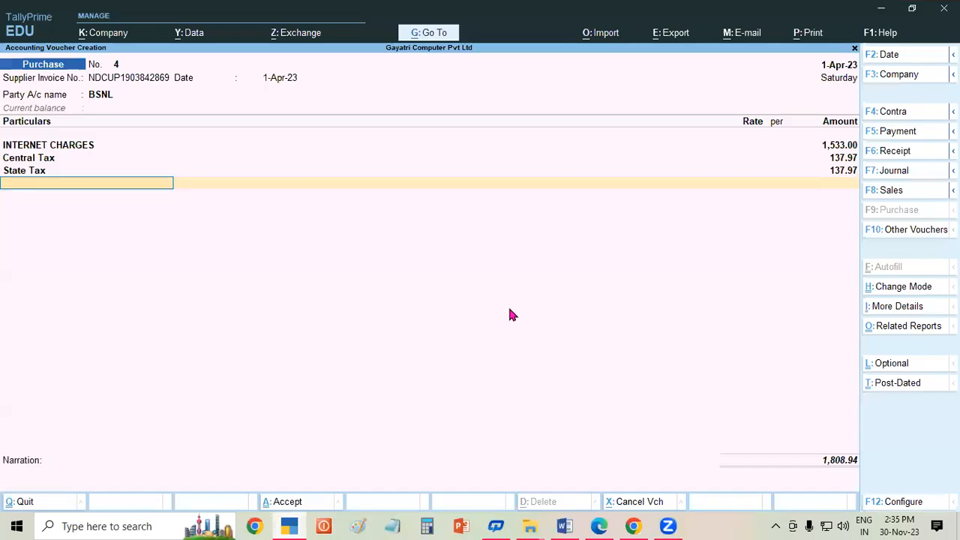
# - Change the internet charges to 1,299 so each tax is 116.91, then save voucher No. 4
pyautogui.press('BackSpace')
pyautogui.press('BackSpace')
pyautogui.press('BackSpace')
pyautogui.press('BackSpace')
pyautogui.press('BackSpace')
pyautogui.press('BackSpace')
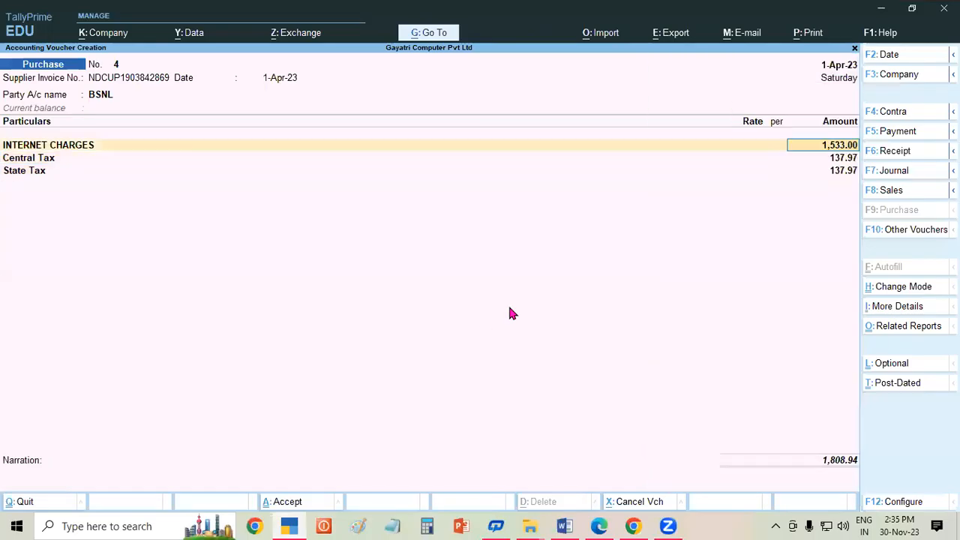
pyautogui.press('Return')
pyautogui.press('Return')
pyautogui.write('1,29')
pyautogui.write('99')
pyautogui.press('Return')
pyautogui.press('Return')
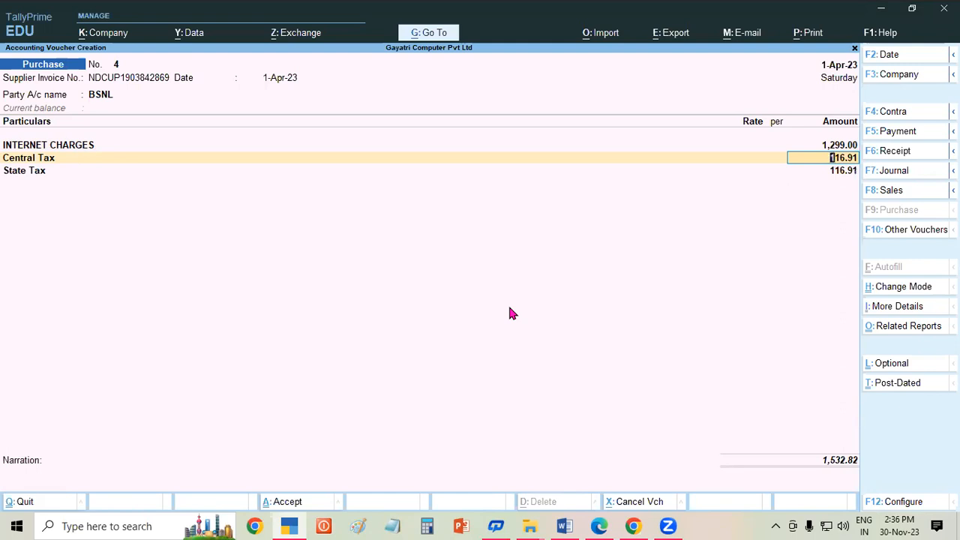
pyautogui.hotkey('ctrl', 'a')
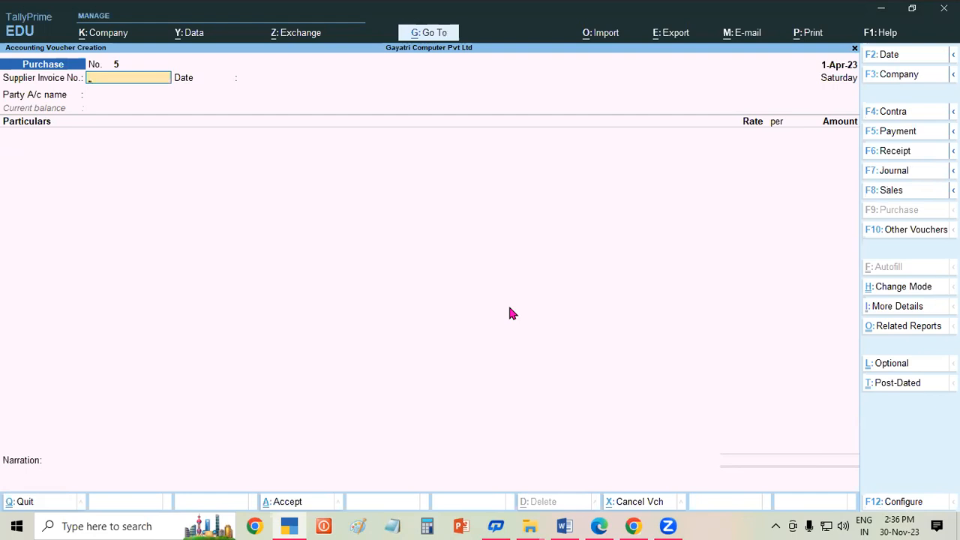
# - In the Edge tutorial PDF, go to page 47 and highlight the Company Product List heading
pyautogui.click(607, 525)
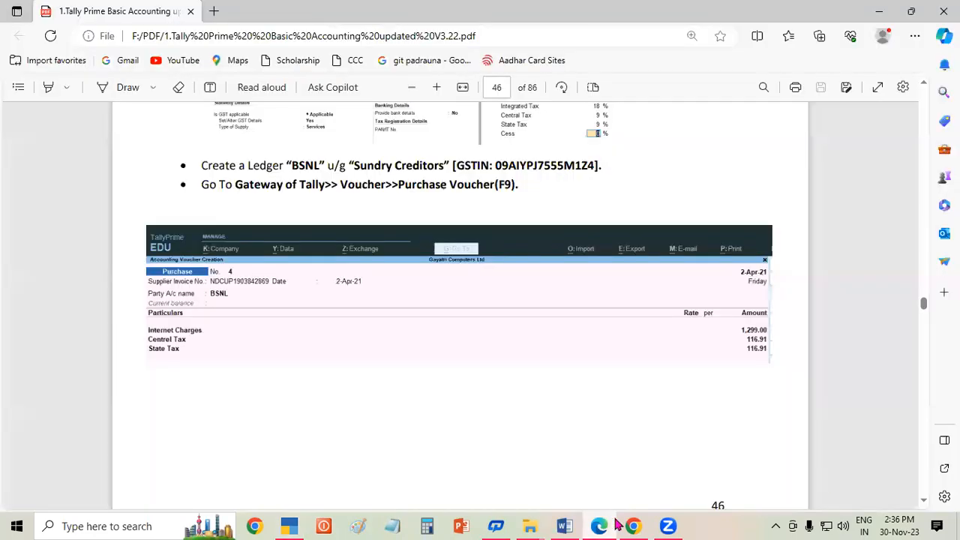
pyautogui.scroll(-5, 924, 502)
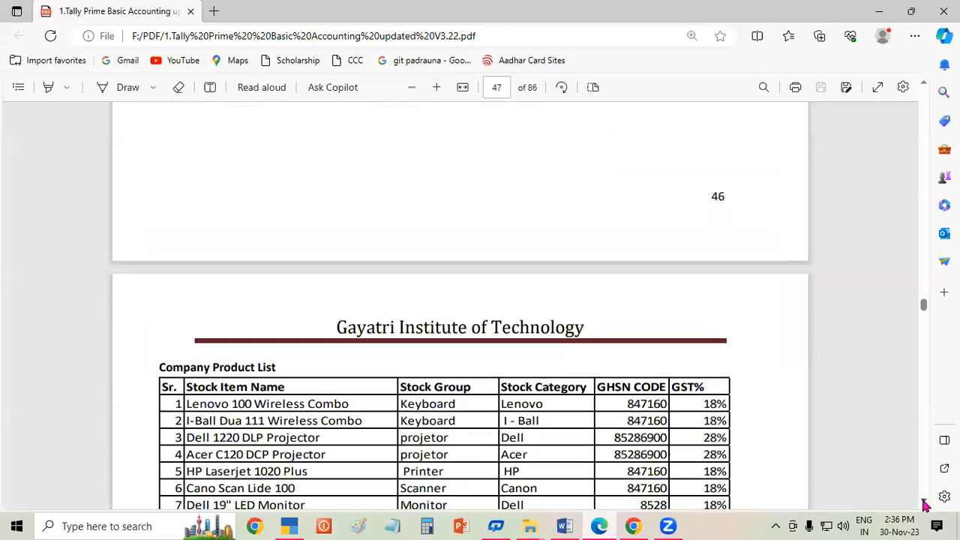
pyautogui.scroll(-1, 924, 504)
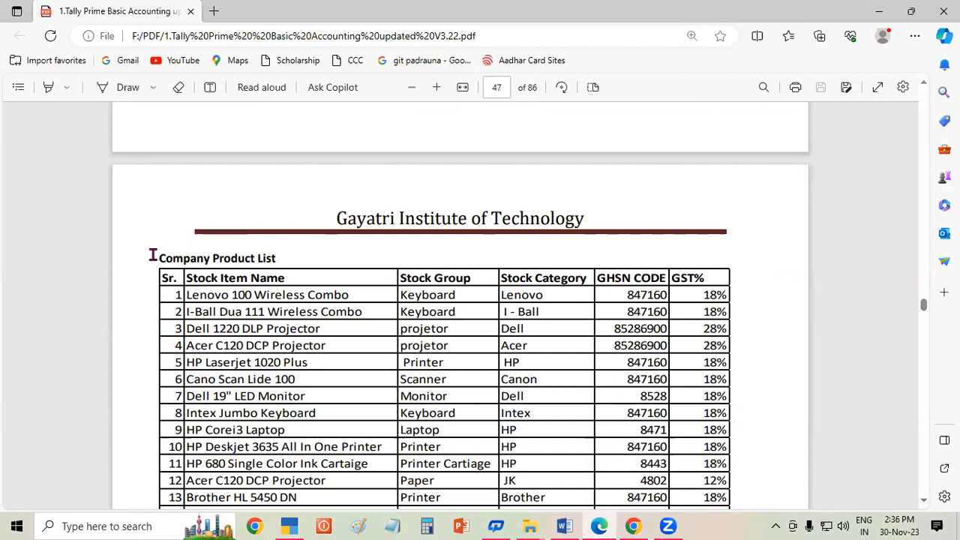
pyautogui.moveTo(153, 255); pyautogui.dragTo(276, 258)
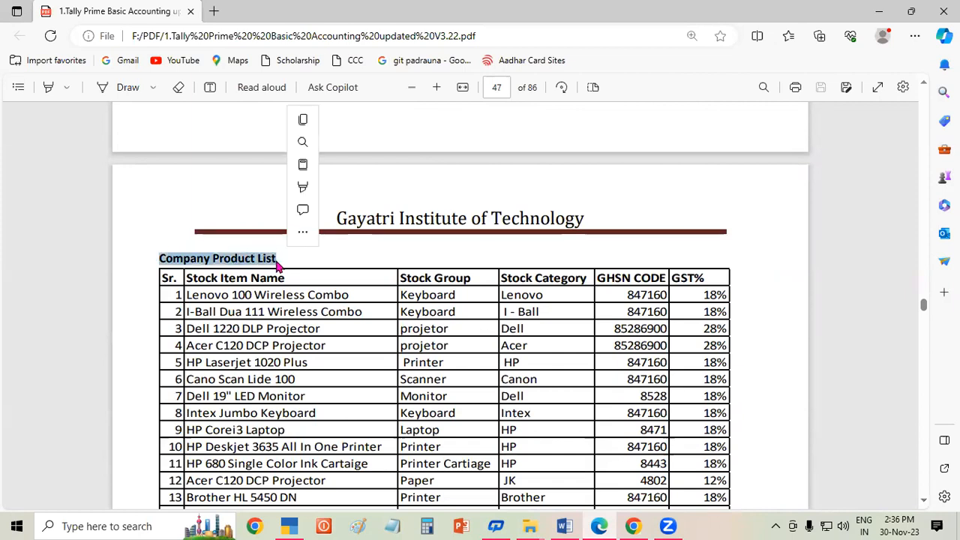